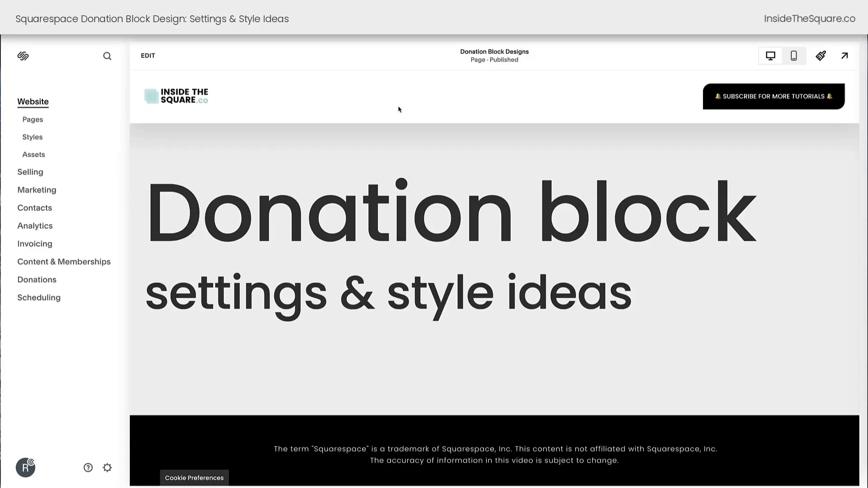
Enter page edit mode and insert a Donation block from the Premium blocks
{"action": "left_click_drag", "start_coordinate": [391, 292], "coordinate": [631, 286]}
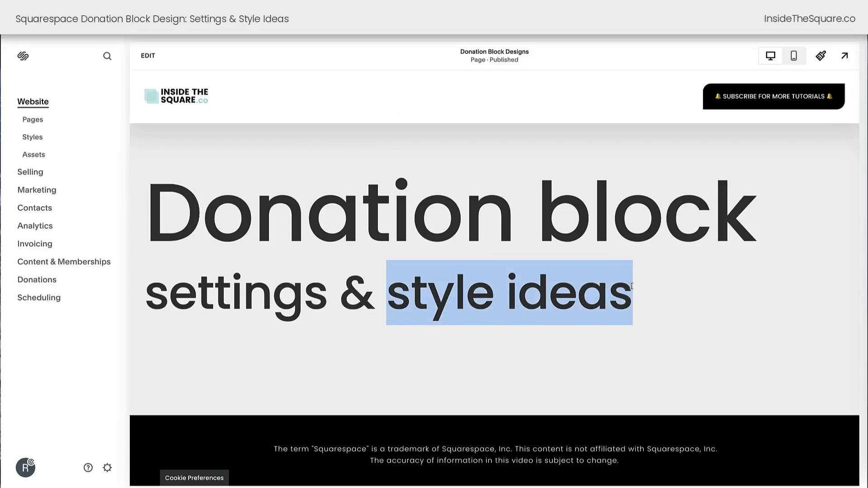
{"action": "left_click", "coordinate": [668, 292]}
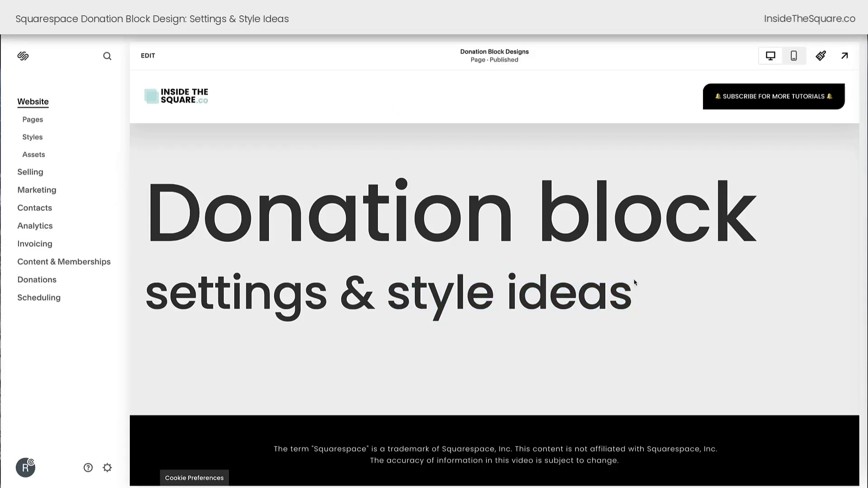
{"action": "left_click", "coordinate": [149, 56]}
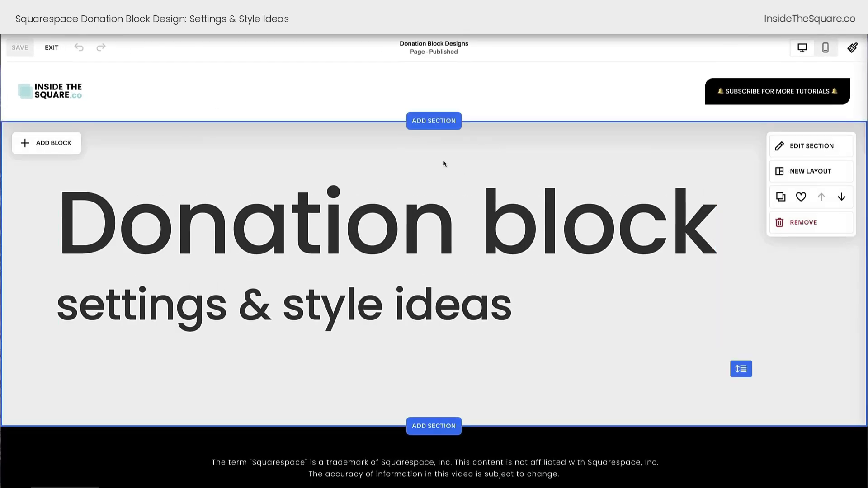
{"action": "left_click", "coordinate": [68, 148]}
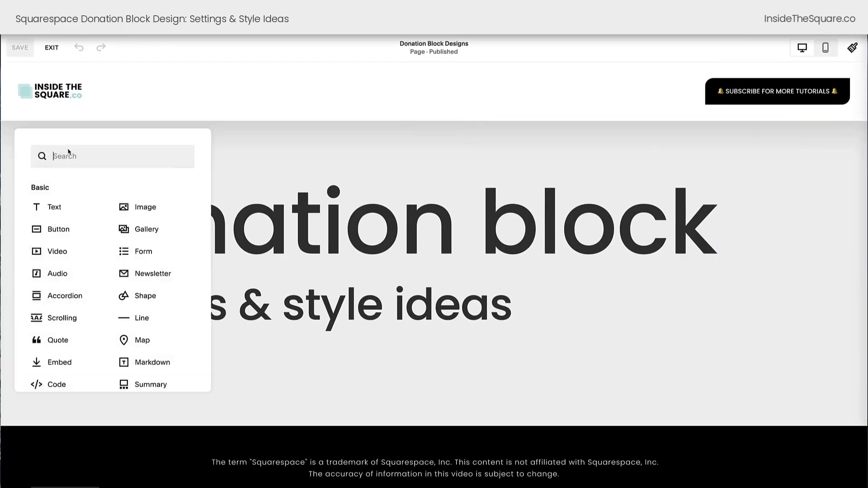
{"action": "scroll", "coordinate": [131, 244], "scroll_direction": "down", "scroll_amount": 10}
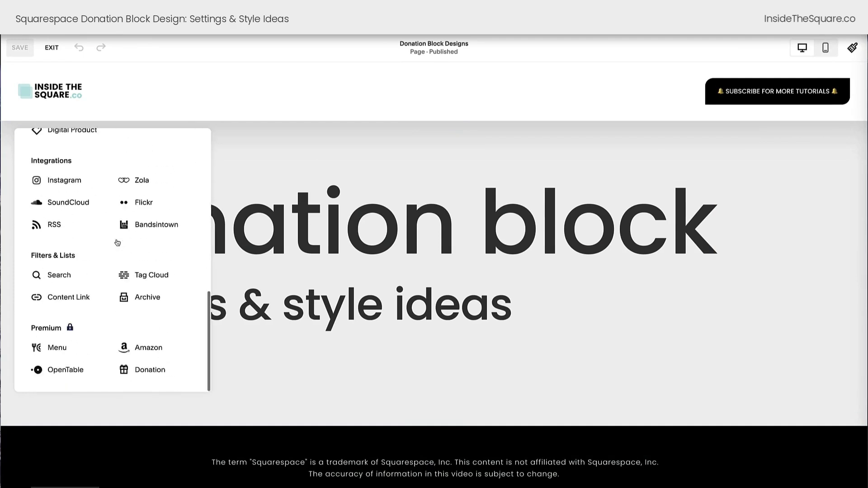
{"action": "left_click", "coordinate": [177, 371]}
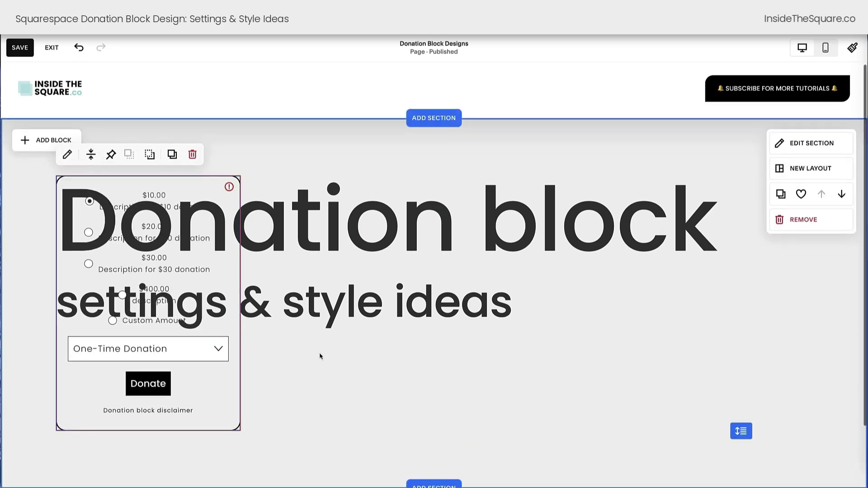
Move the Donation block below the heading and widen it to the left
{"action": "left_click_drag", "start_coordinate": [145, 190], "coordinate": [440, 386]}
{"action": "scroll", "coordinate": [441, 386], "scroll_direction": "down", "scroll_amount": 5}
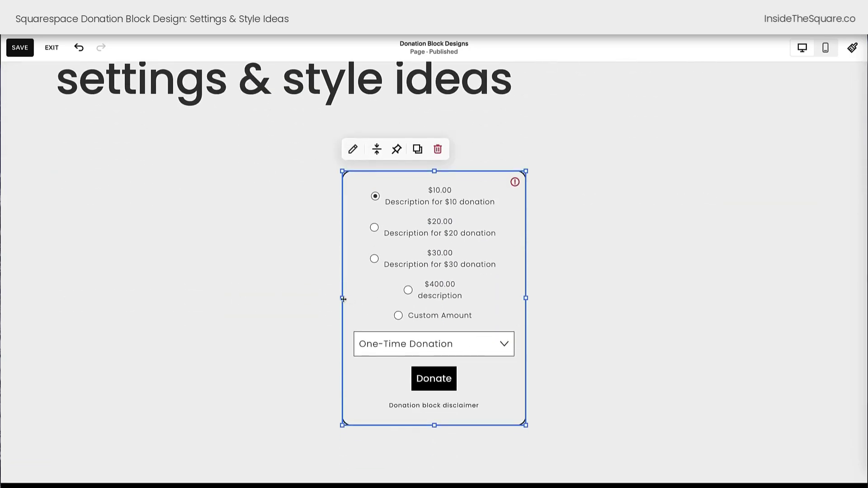
{"action": "left_click_drag", "start_coordinate": [343, 299], "coordinate": [120, 311]}
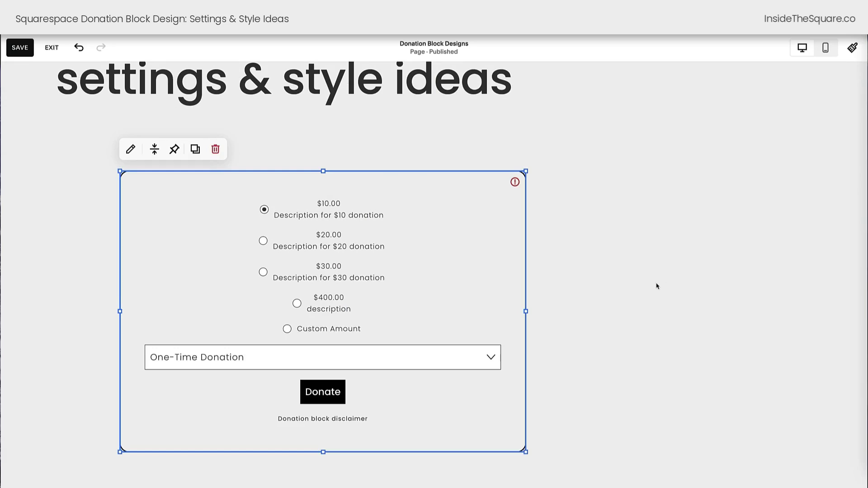
Change the Donation block's button text from 'Donate' to 'Donate To Our Cause'
{"action": "left_click", "coordinate": [130, 151]}
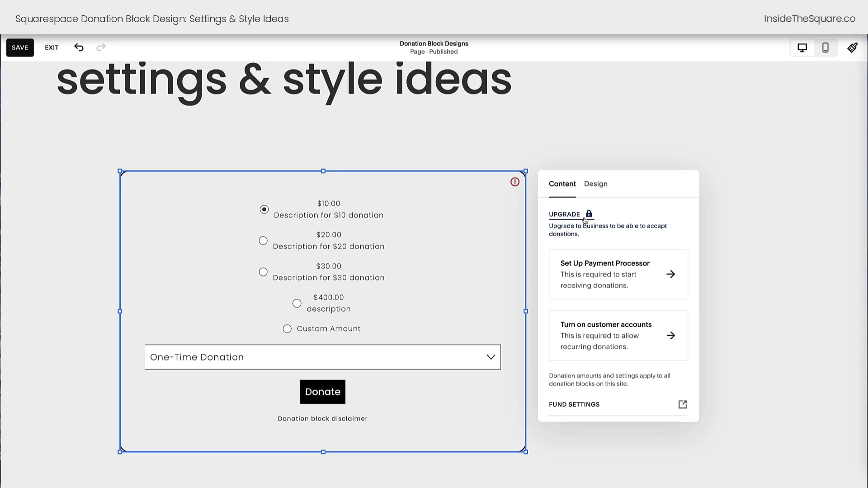
{"action": "scroll", "coordinate": [614, 244], "scroll_direction": "down", "scroll_amount": 1}
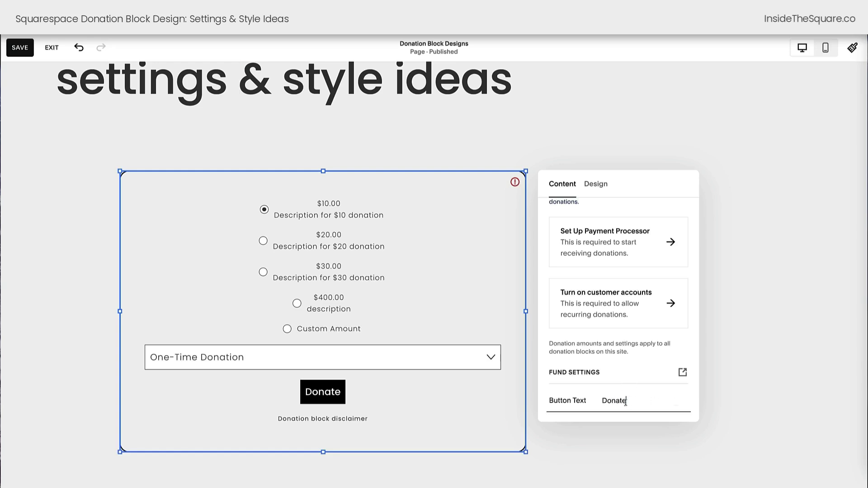
{"action": "left_click_drag", "start_coordinate": [626, 401], "coordinate": [603, 401]}
{"action": "type", "text": "Support Our Blog"}
{"action": "key", "text": "ctrl+a"}
{"action": "type", "text": "Donate To OUr"}
{"action": "key", "text": "BackSpace"}
{"action": "key", "text": "BackSpace"}
{"action": "type", "text": "ur Cause"}
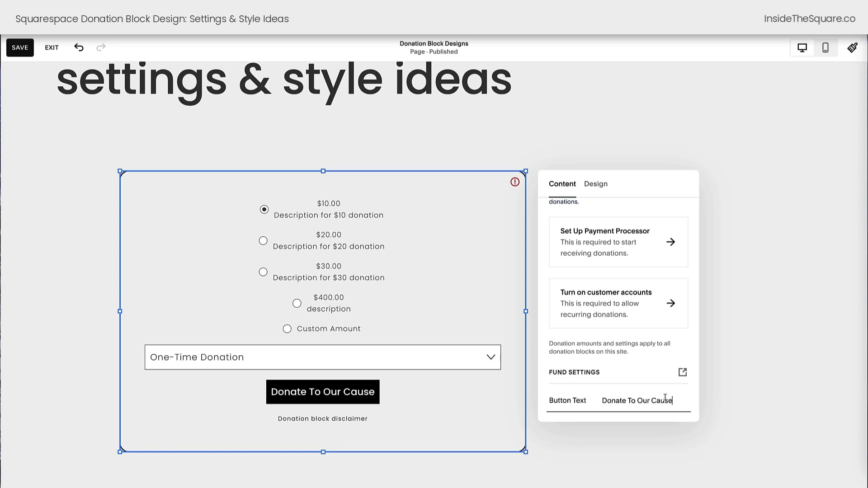
Show the block's Design settings: form style, stroke, corner radius, padding and amount alignment
{"action": "left_click", "coordinate": [602, 192]}
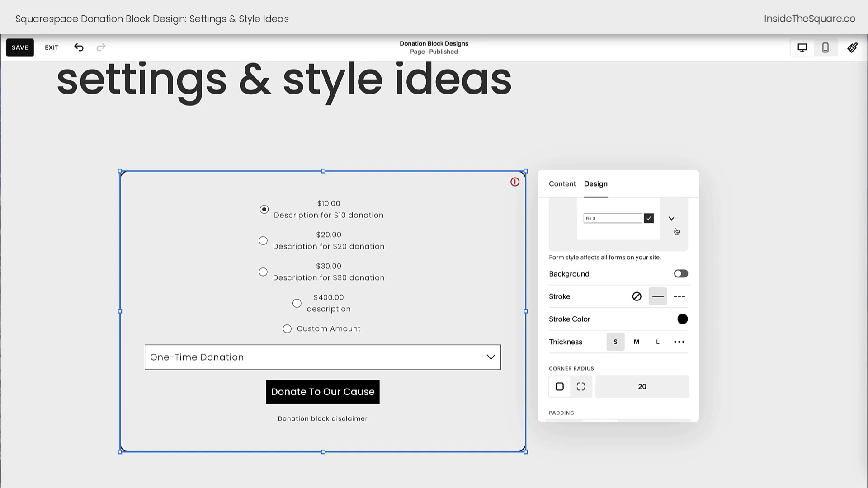
{"action": "scroll", "coordinate": [673, 232], "scroll_direction": "up", "scroll_amount": 1}
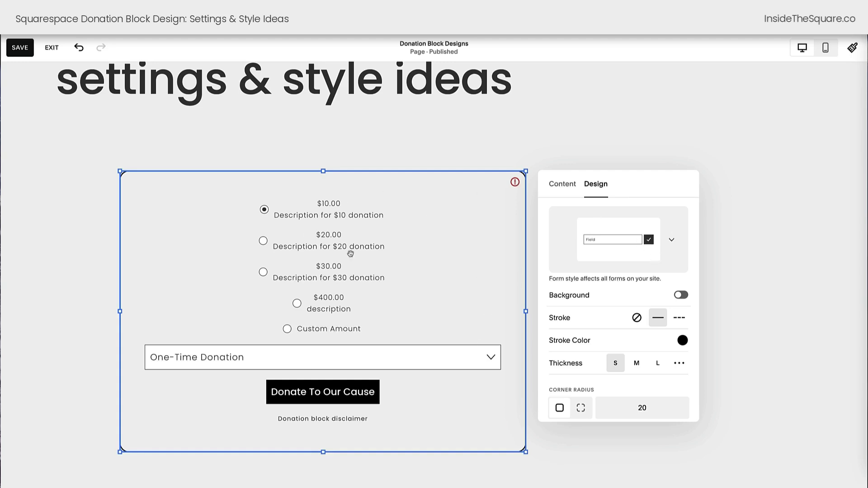
{"action": "left_click", "coordinate": [672, 240]}
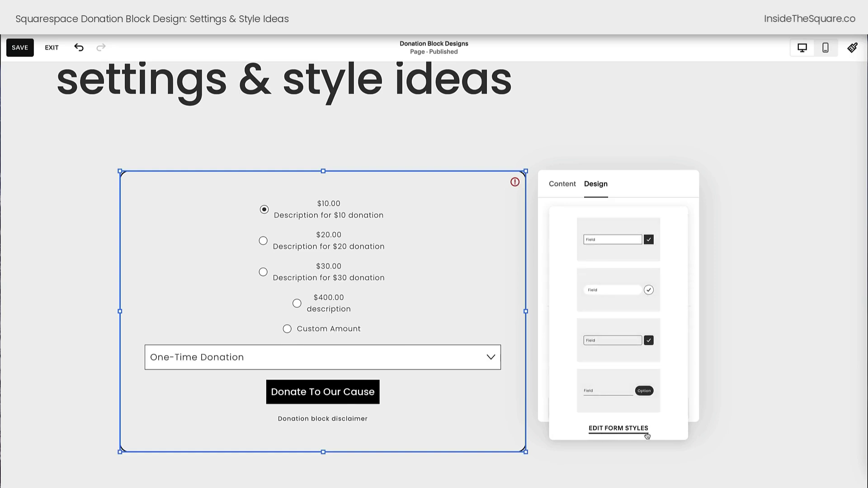
{"action": "left_click", "coordinate": [698, 253]}
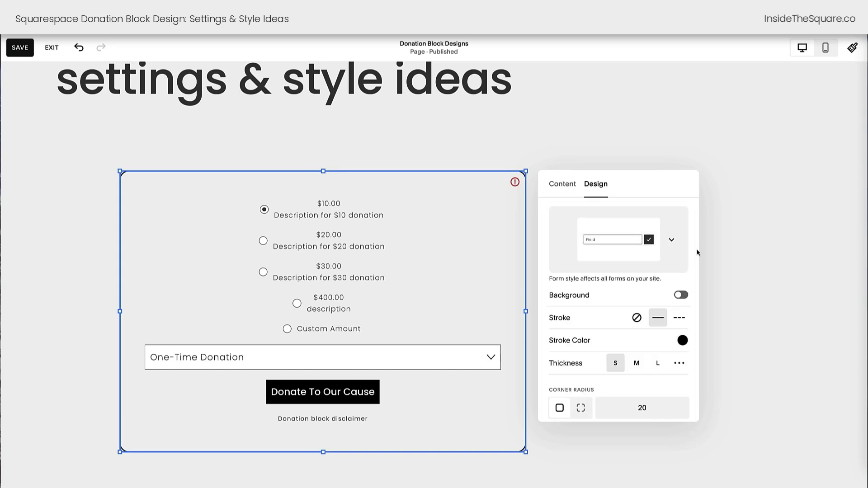
{"action": "scroll", "coordinate": [695, 272], "scroll_direction": "down", "scroll_amount": 3}
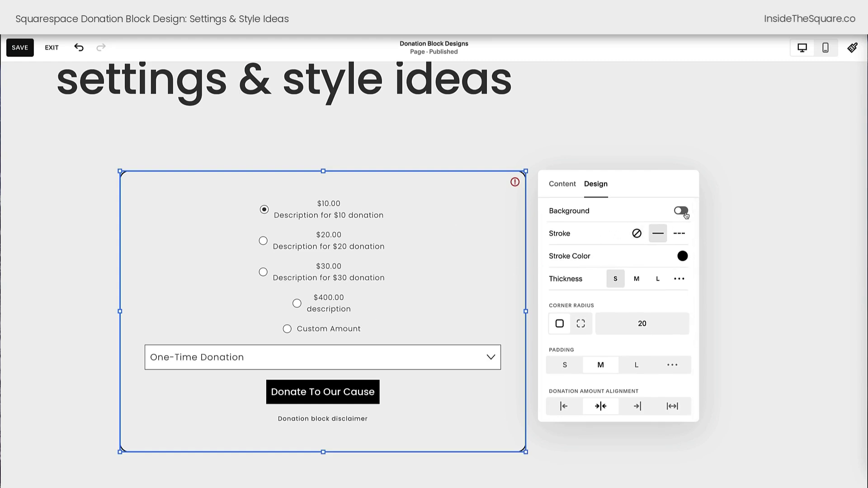
Try a background fill on the donation block, then turn the background back off
{"action": "left_click", "coordinate": [681, 210]}
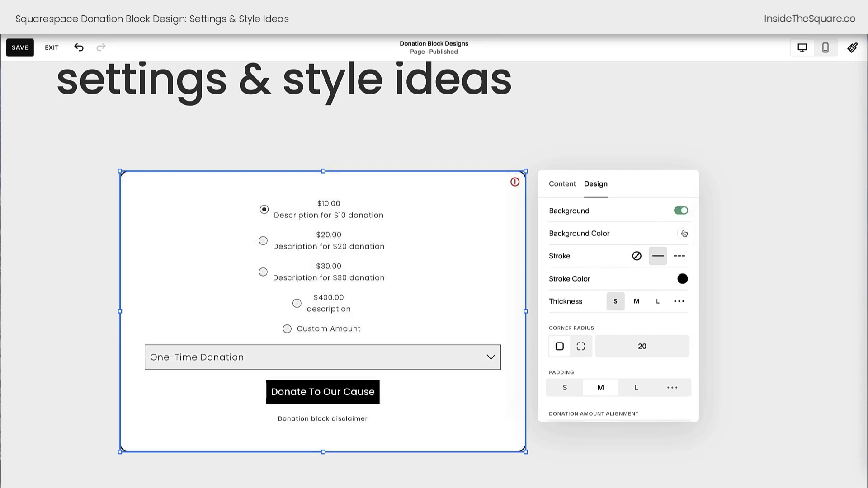
{"action": "left_click", "coordinate": [682, 231]}
{"action": "left_click", "coordinate": [808, 194]}
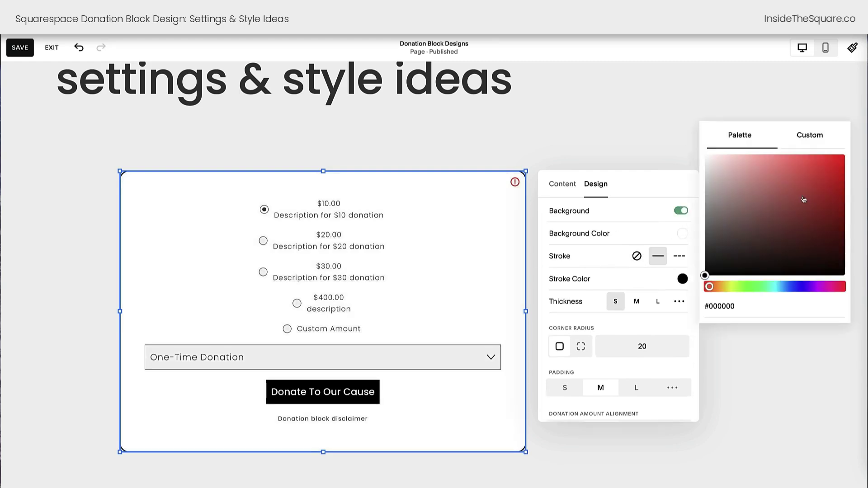
{"action": "left_click", "coordinate": [680, 211]}
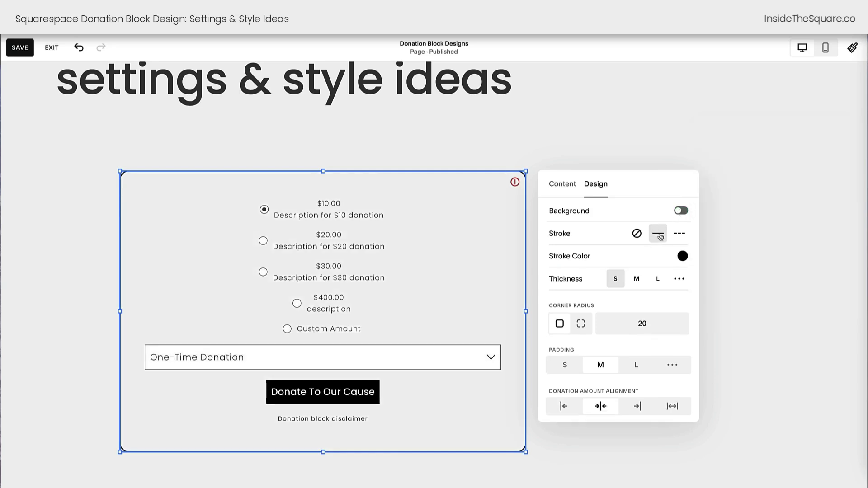
Give the donation block a solid teal border at medium thickness
{"action": "left_click", "coordinate": [675, 236]}
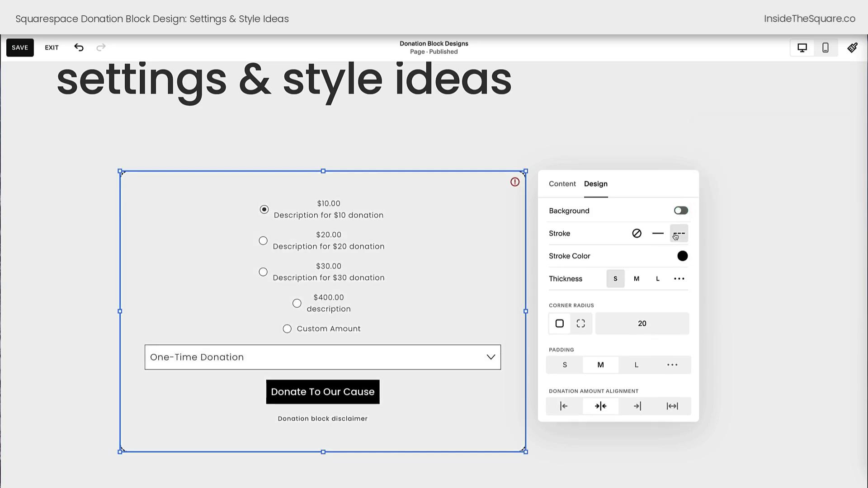
{"action": "left_click", "coordinate": [682, 257]}
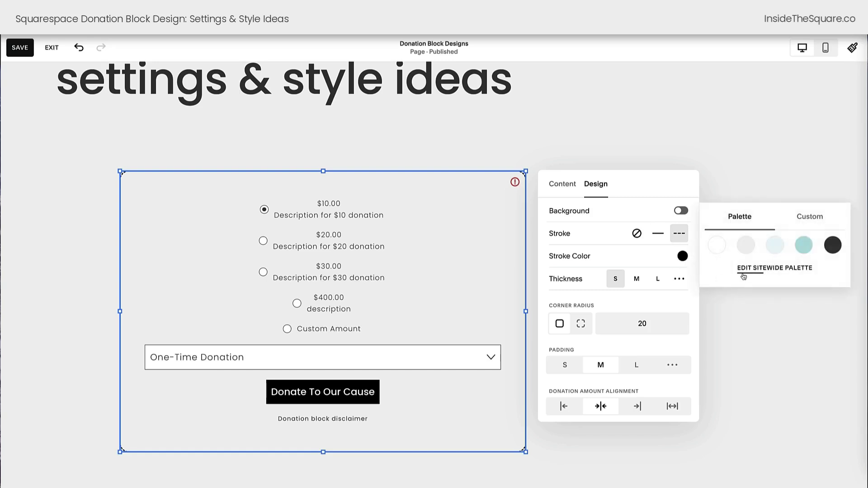
{"action": "left_click", "coordinate": [803, 236]}
{"action": "left_click", "coordinate": [657, 278]}
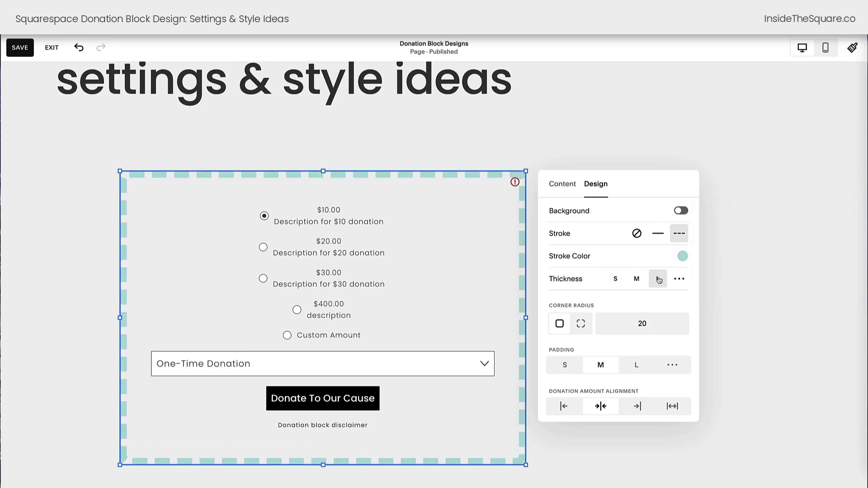
{"action": "left_click", "coordinate": [636, 278]}
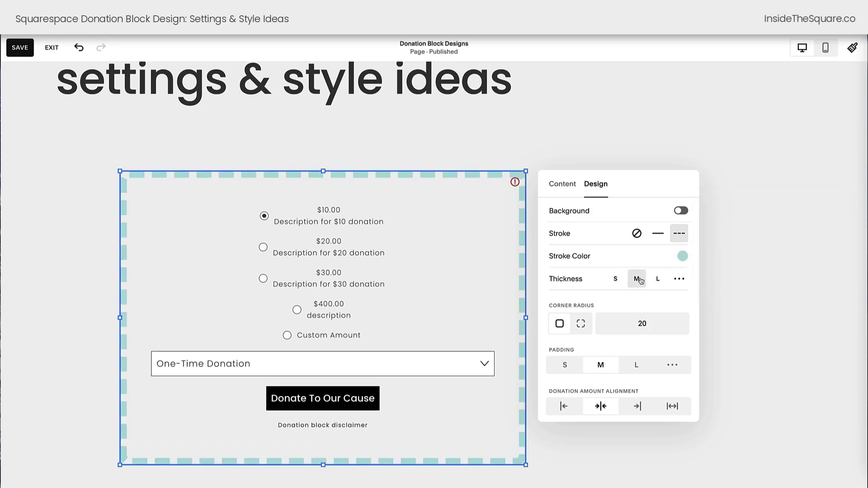
{"action": "left_click", "coordinate": [664, 233]}
{"action": "left_click", "coordinate": [637, 233]}
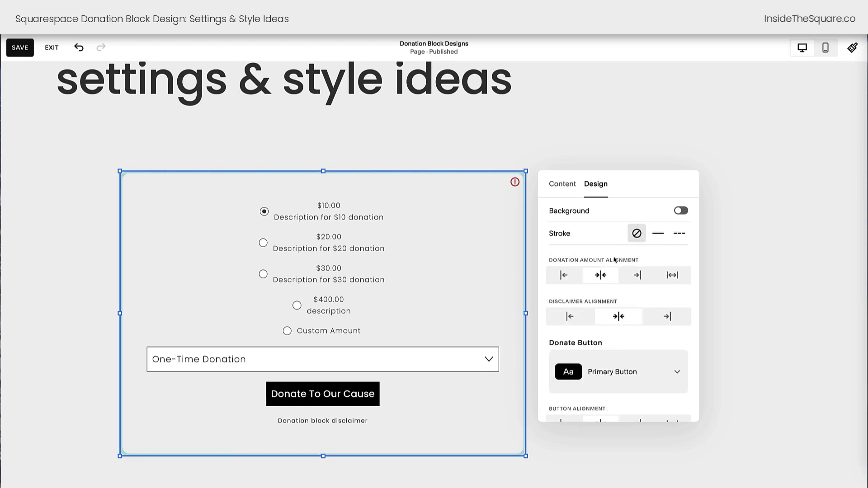
{"action": "left_click", "coordinate": [658, 234]}
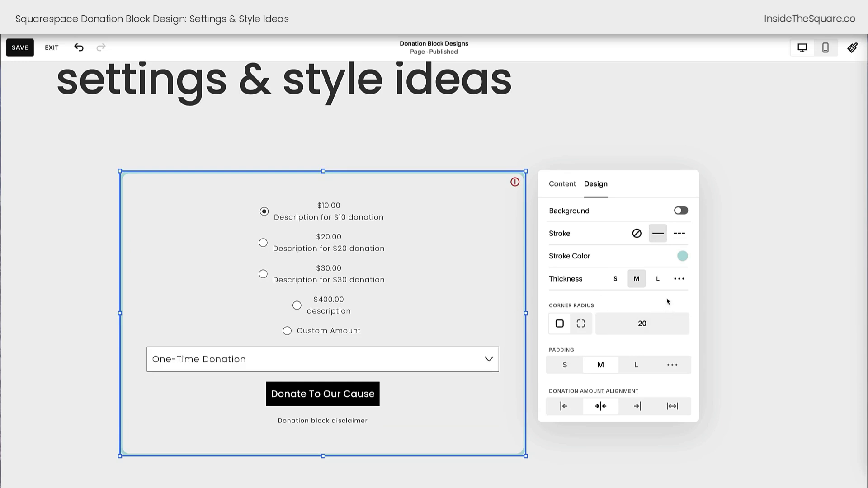
Set the block's corner radius to 0 for square corners
{"action": "scroll", "coordinate": [667, 300], "scroll_direction": "down", "scroll_amount": 2}
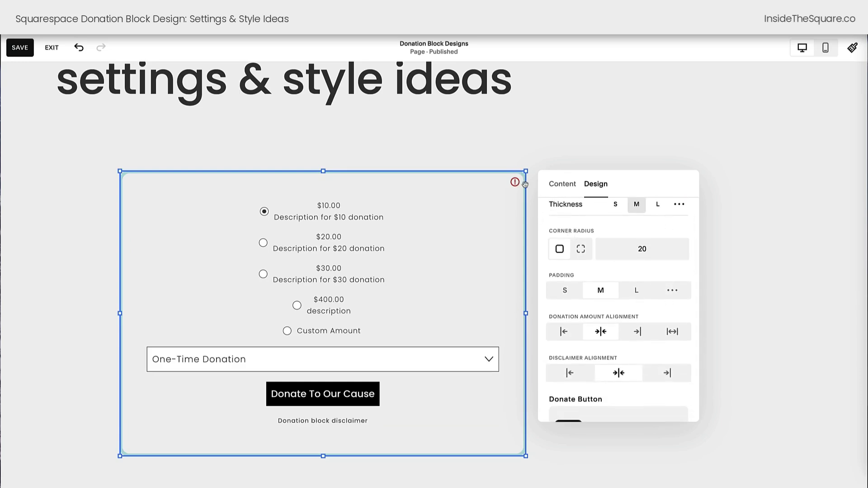
{"action": "left_click", "coordinate": [660, 248]}
{"action": "type", "text": "14"}
{"action": "key", "text": "ctrl+a"}
{"action": "type", "text": "90"}
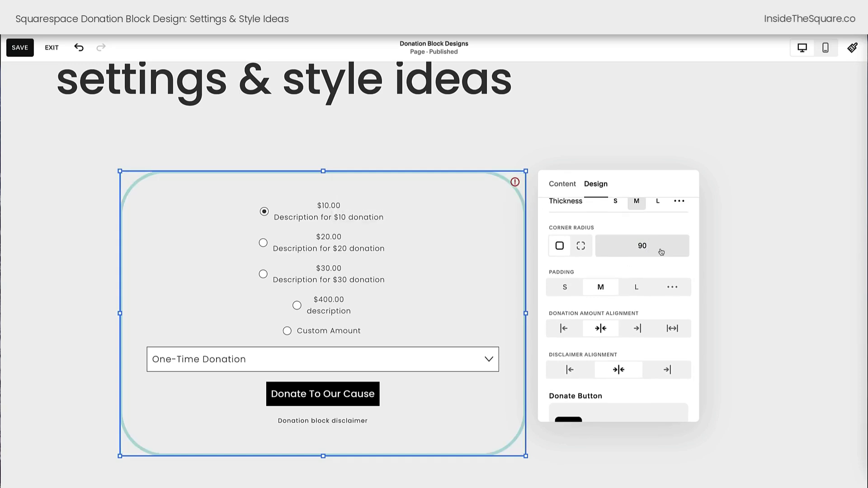
{"action": "key", "text": "BackSpace"}
{"action": "key", "text": "BackSpace"}
{"action": "type", "text": "0"}
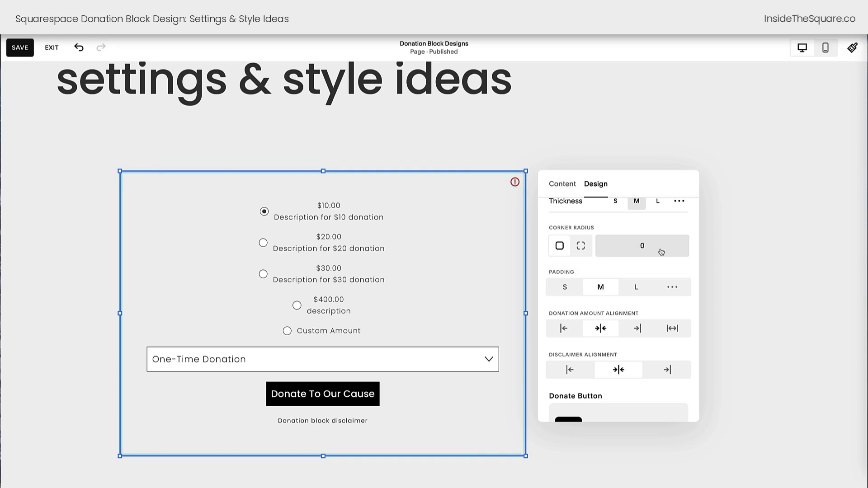
Compare S, L and M padding and settle on small padding
{"action": "left_click", "coordinate": [567, 288]}
{"action": "left_click", "coordinate": [644, 292]}
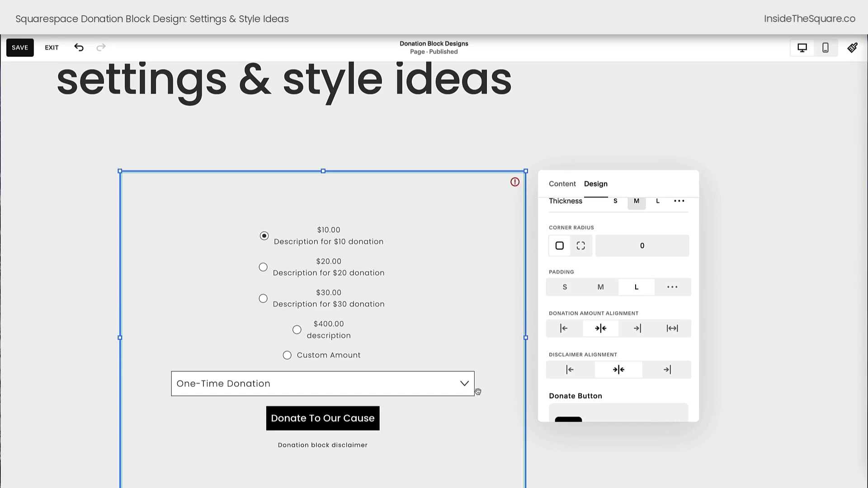
{"action": "left_click", "coordinate": [598, 289]}
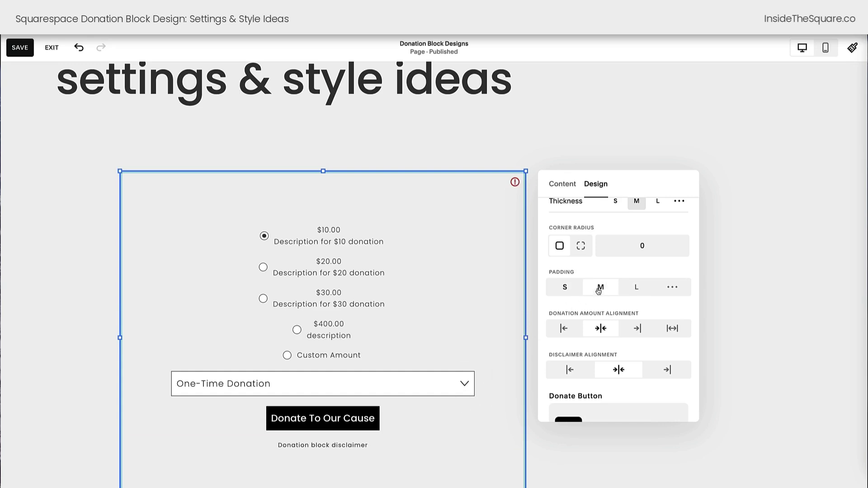
{"action": "left_click", "coordinate": [568, 290]}
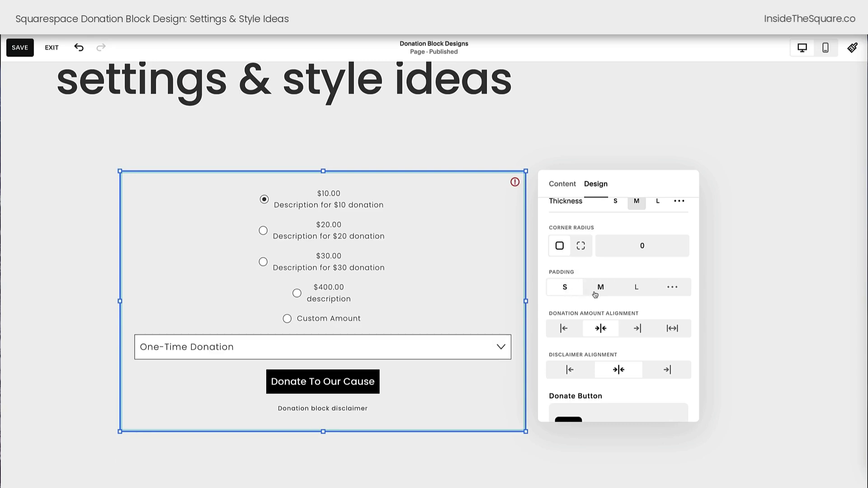
Compare left, center, right and justify amount alignment, keeping the amounts left-aligned
{"action": "scroll", "coordinate": [619, 306], "scroll_direction": "down", "scroll_amount": 2}
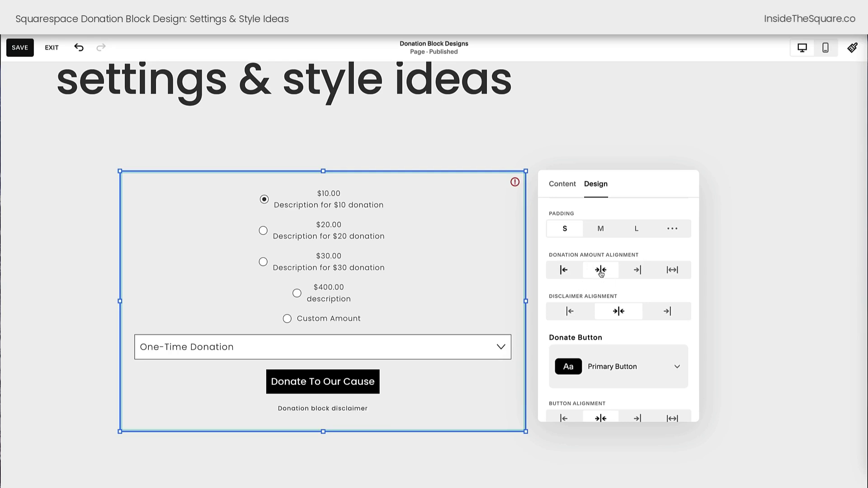
{"action": "left_click", "coordinate": [573, 273]}
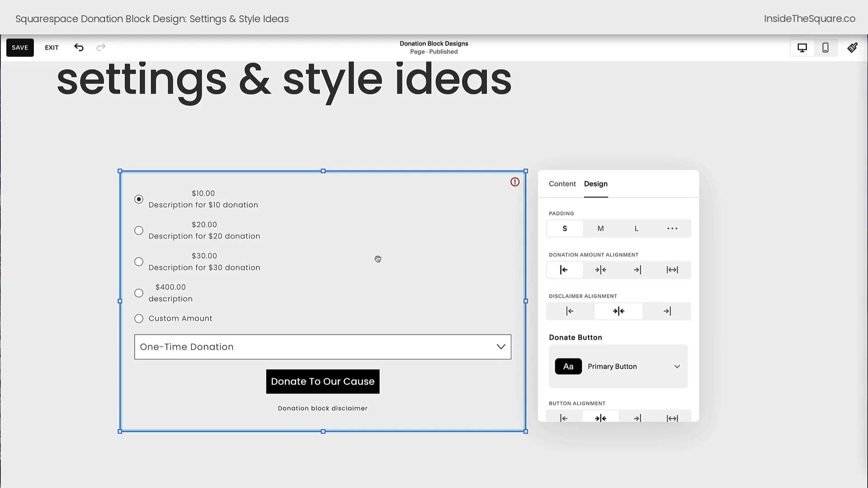
{"action": "left_click", "coordinate": [610, 276]}
{"action": "left_click", "coordinate": [638, 273]}
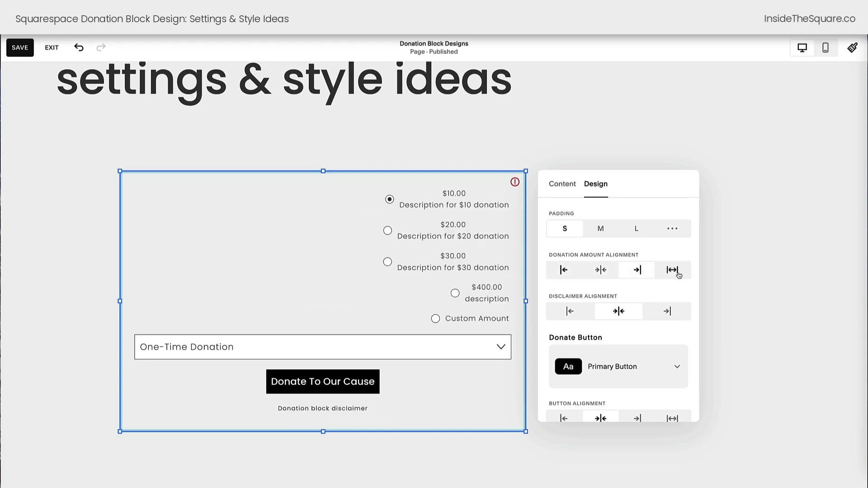
{"action": "left_click", "coordinate": [674, 271]}
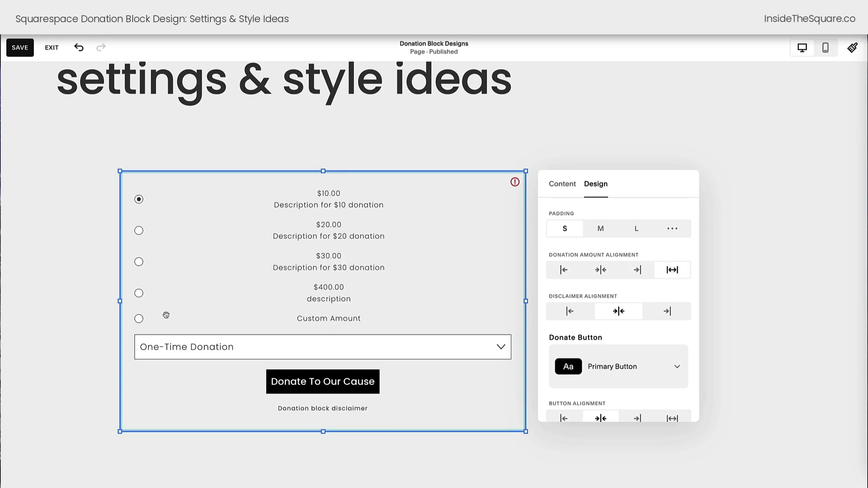
{"action": "left_click", "coordinate": [565, 270]}
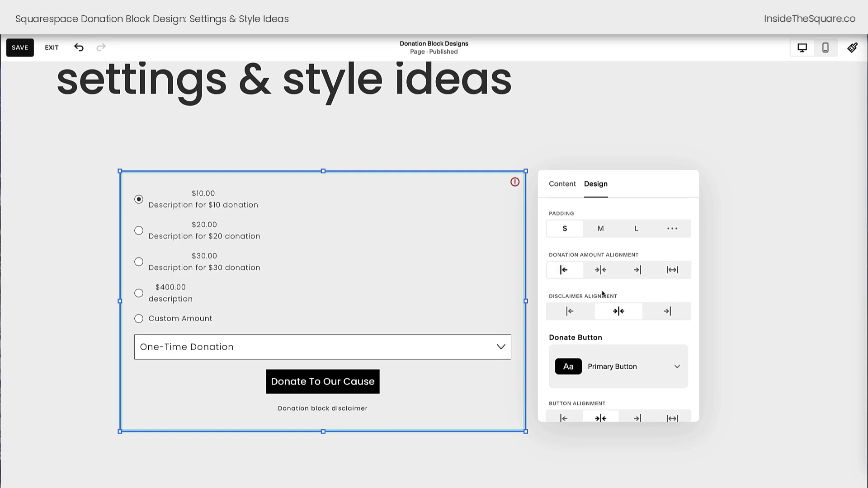
Set the disclaimer alignment to left
{"action": "scroll", "coordinate": [614, 296], "scroll_direction": "down", "scroll_amount": 1}
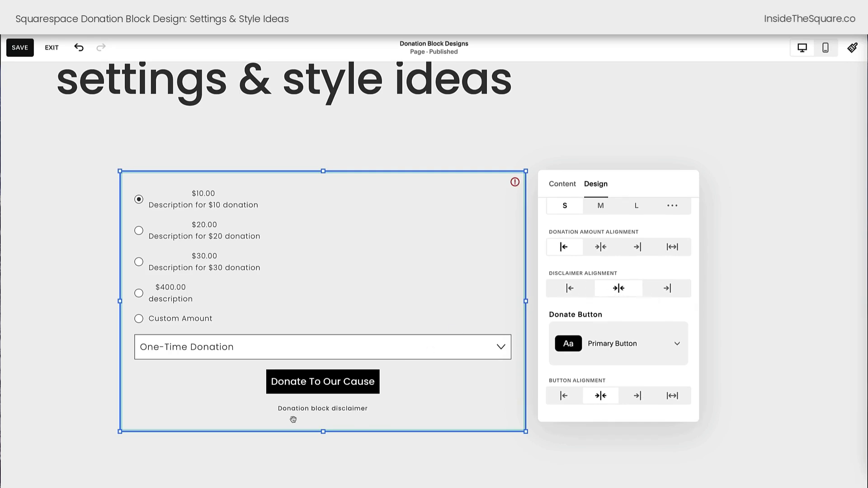
{"action": "left_click", "coordinate": [579, 294]}
{"action": "left_click", "coordinate": [617, 291]}
{"action": "left_click", "coordinate": [673, 292]}
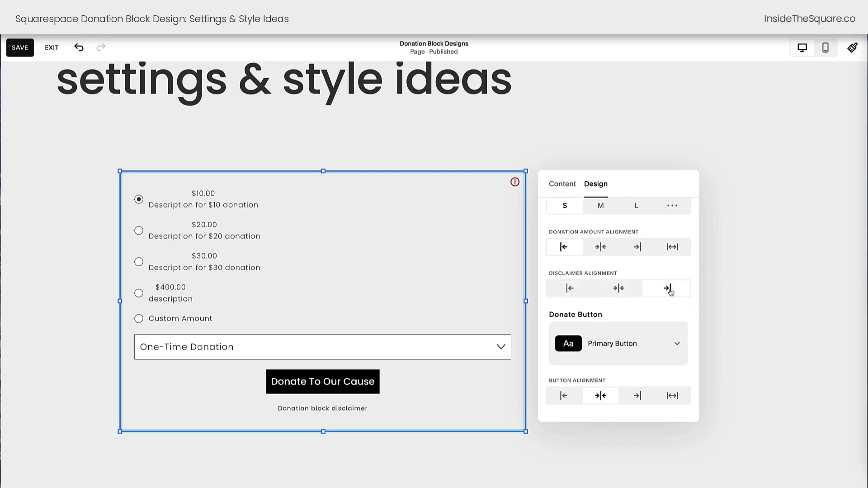
{"action": "left_click", "coordinate": [571, 293]}
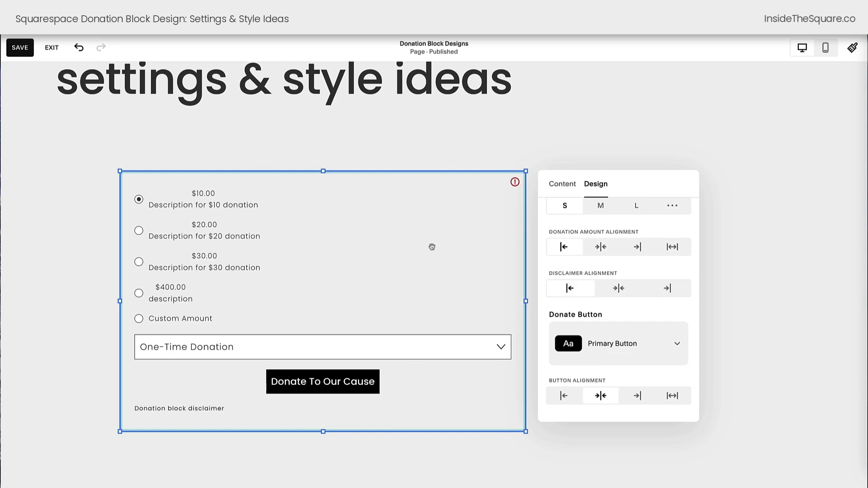
Try Secondary and Tertiary donate button styles, keeping the Primary style
{"action": "left_click", "coordinate": [635, 343]}
{"action": "left_click", "coordinate": [607, 382]}
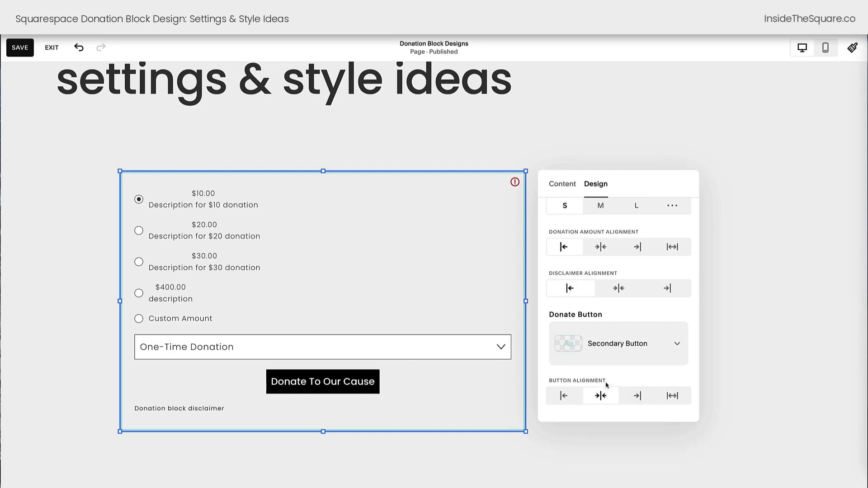
{"action": "left_click", "coordinate": [616, 349]}
{"action": "left_click", "coordinate": [614, 380]}
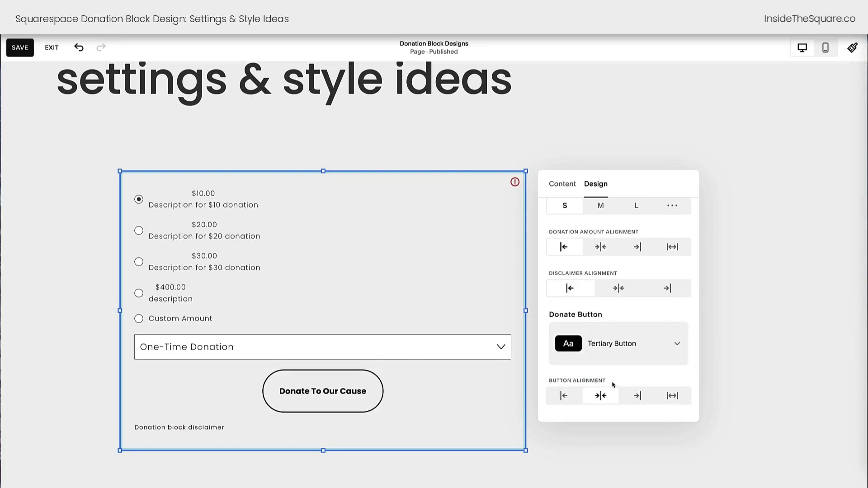
{"action": "left_click", "coordinate": [631, 354]}
{"action": "left_click", "coordinate": [634, 302]}
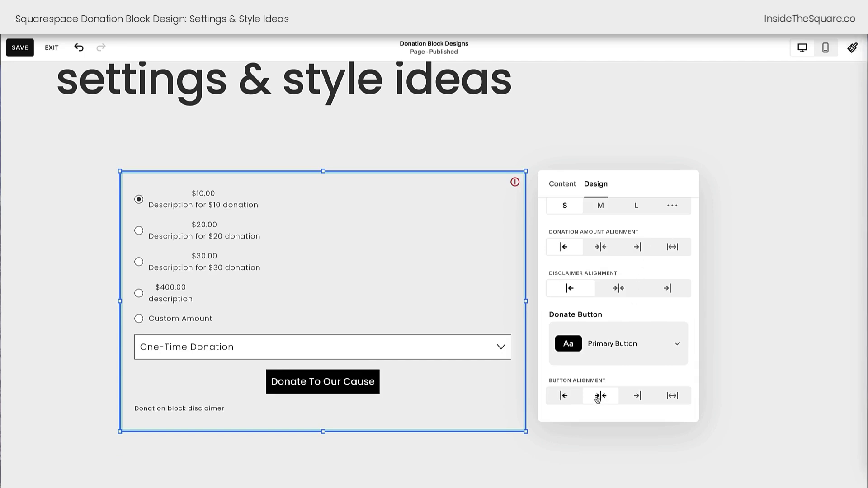
Set the donate button alignment to full width
{"action": "left_click", "coordinate": [565, 397]}
{"action": "left_click", "coordinate": [602, 397]}
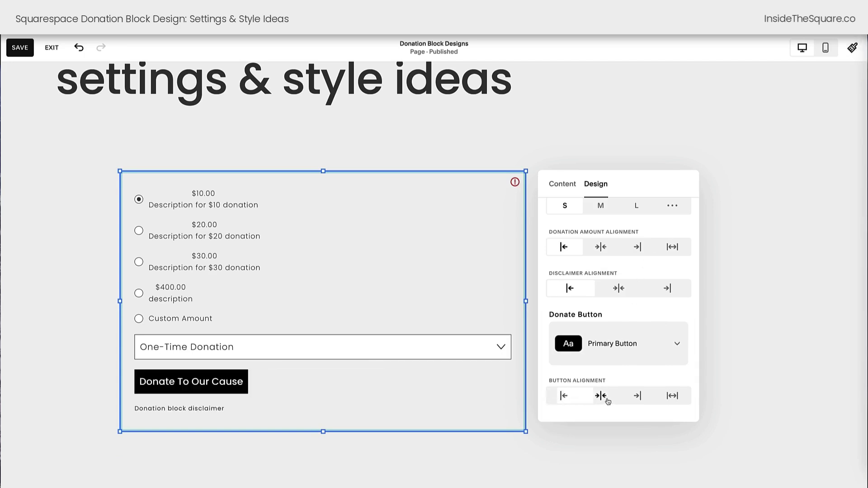
{"action": "left_click", "coordinate": [637, 396]}
{"action": "left_click", "coordinate": [673, 396]}
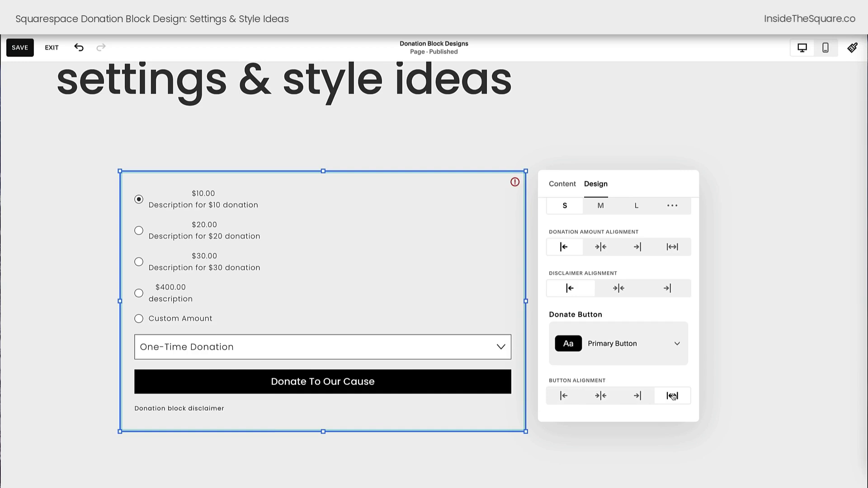
Deselect the block and pick Donation from the Premium blocks list
{"action": "scroll", "coordinate": [667, 288], "scroll_direction": "down", "scroll_amount": 5}
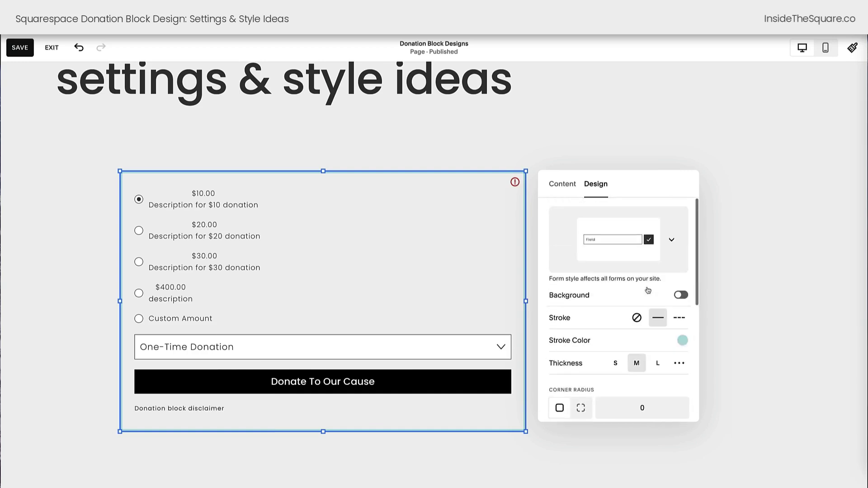
{"action": "left_click", "coordinate": [618, 146]}
{"action": "left_click", "coordinate": [56, 87]}
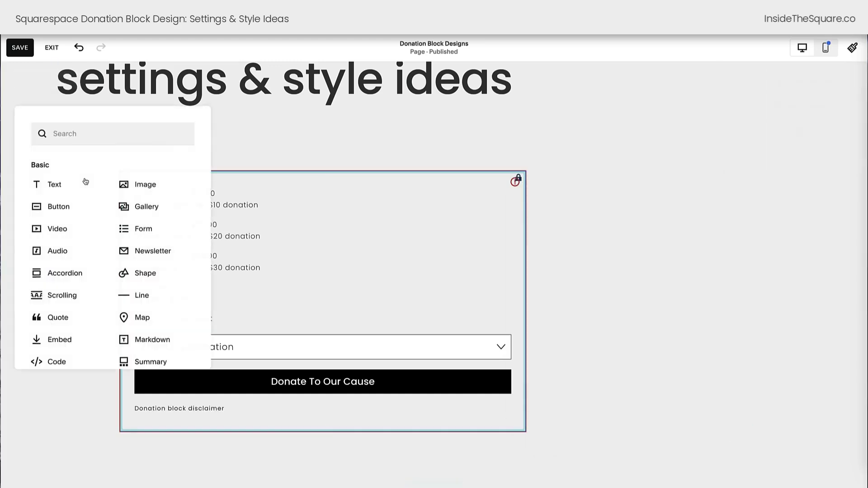
{"action": "scroll", "coordinate": [123, 222], "scroll_direction": "down", "scroll_amount": 5}
{"action": "scroll", "coordinate": [145, 359], "scroll_direction": "down", "scroll_amount": 2}
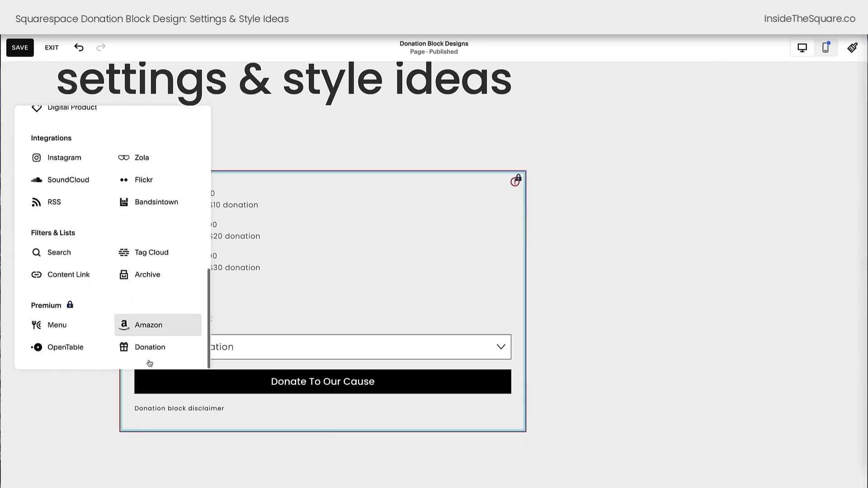
{"action": "left_click", "coordinate": [173, 353]}
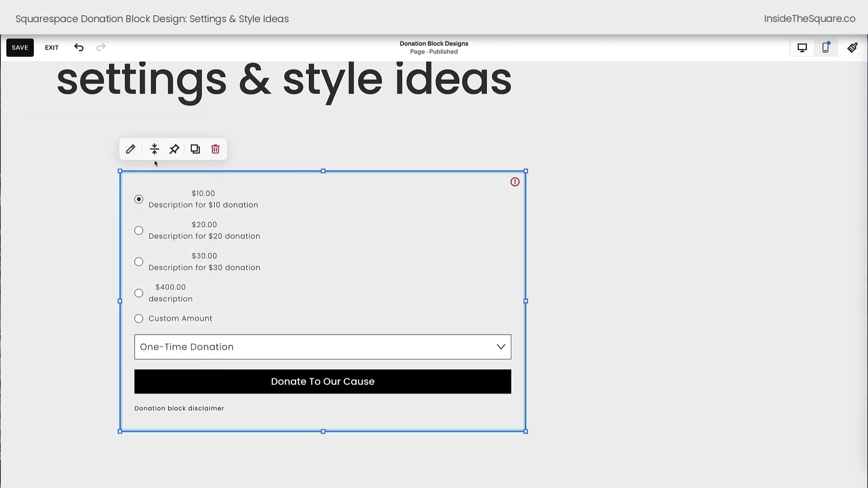
Open the donation block's Content settings at the 'Donate To Our Cause' button text
{"action": "double_click", "coordinate": [339, 229]}
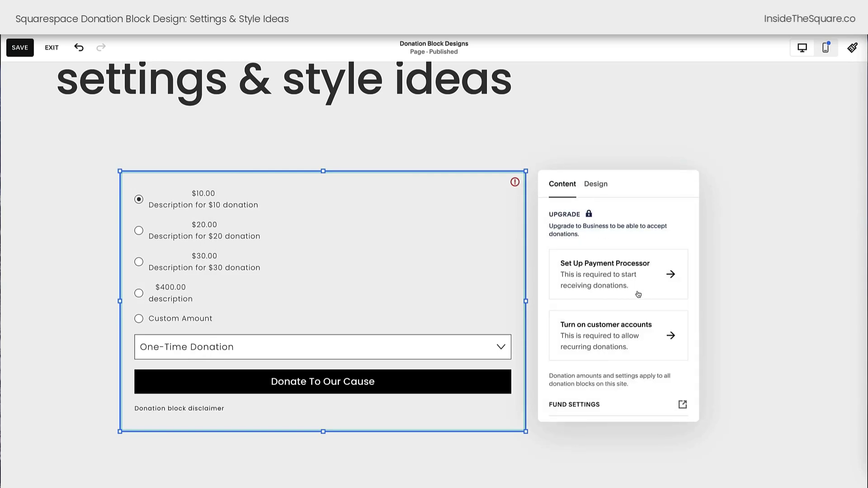
{"action": "scroll", "coordinate": [635, 325], "scroll_direction": "down", "scroll_amount": 1}
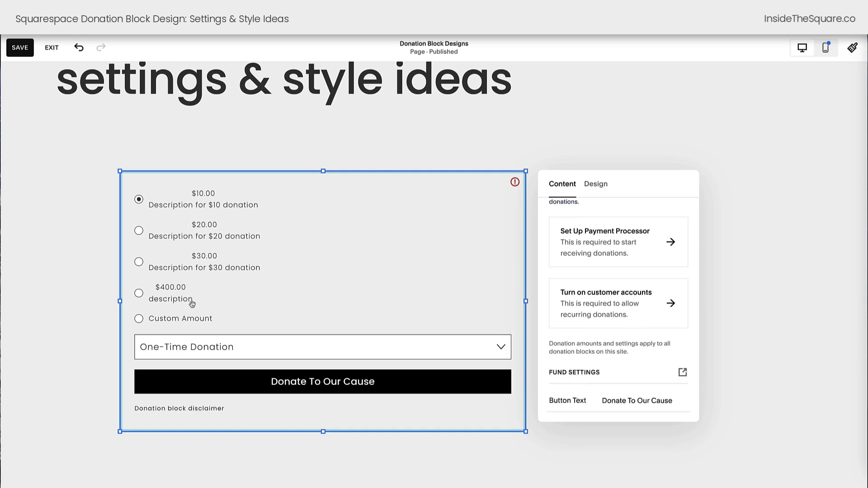
{"action": "left_click_drag", "start_coordinate": [680, 400], "coordinate": [603, 399]}
{"action": "left_click", "coordinate": [607, 400]}
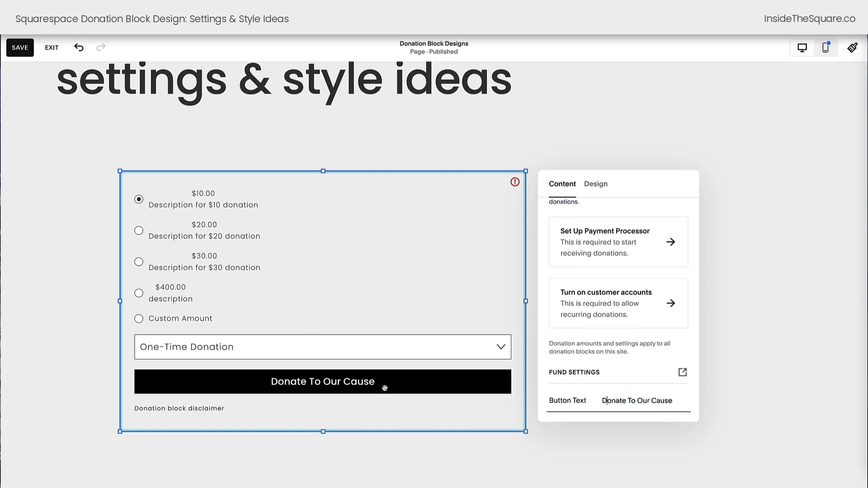
In the Design settings, enter 3 as the corner radius value
{"action": "left_click", "coordinate": [592, 190]}
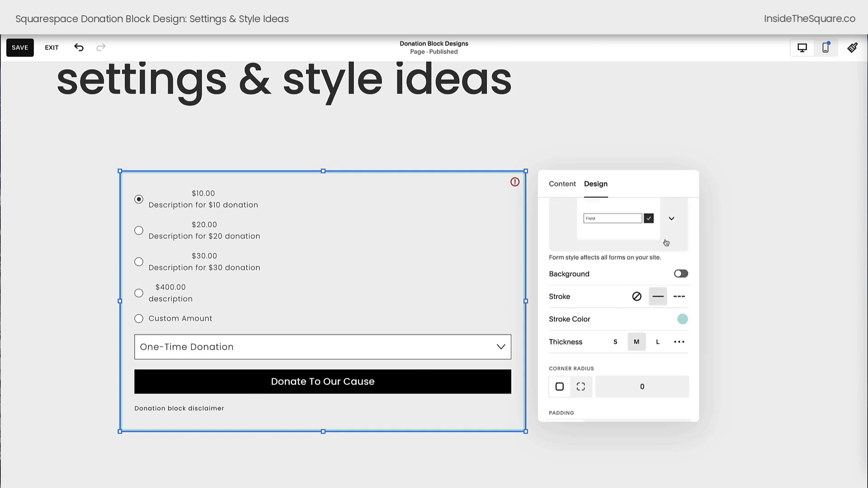
{"action": "scroll", "coordinate": [665, 243], "scroll_direction": "up", "scroll_amount": 1}
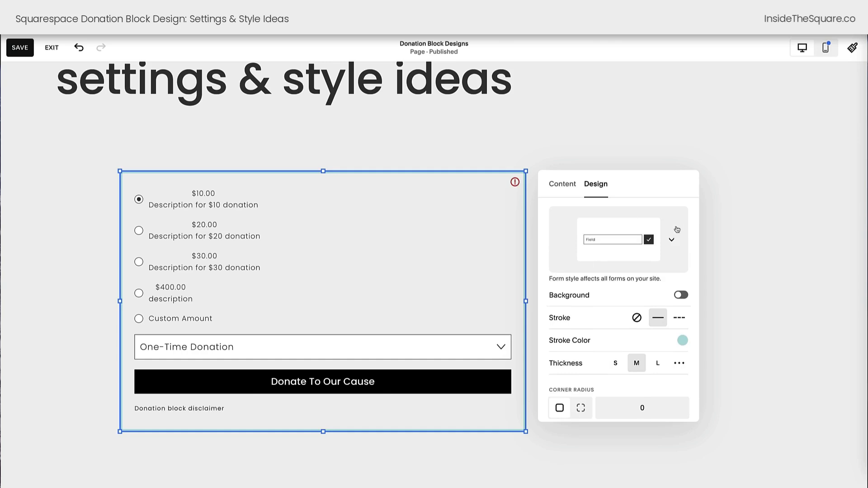
{"action": "left_click_drag", "start_coordinate": [668, 281], "coordinate": [546, 283]}
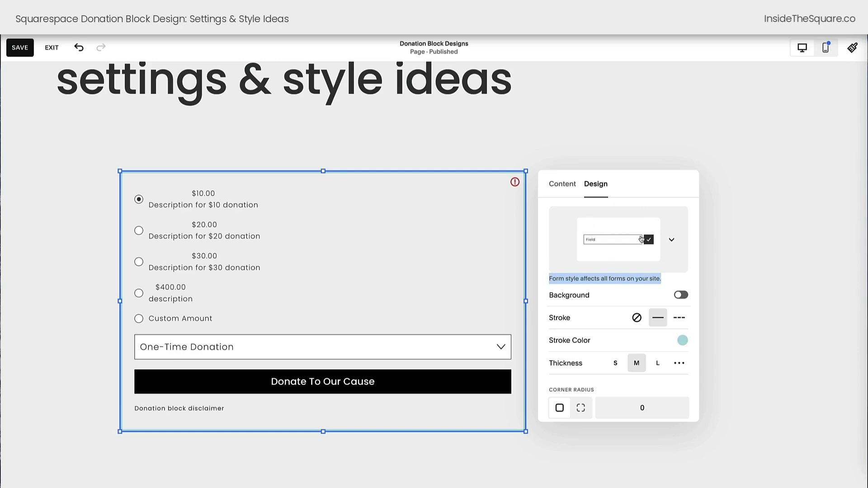
{"action": "scroll", "coordinate": [632, 289], "scroll_direction": "down", "scroll_amount": 3}
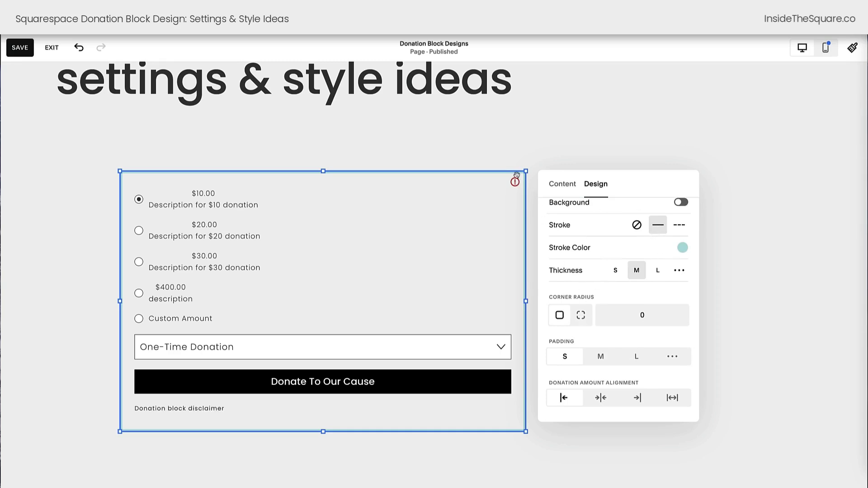
{"action": "scroll", "coordinate": [616, 323], "scroll_direction": "down", "scroll_amount": 1}
{"action": "left_click", "coordinate": [635, 264]}
{"action": "type", "text": "3"}
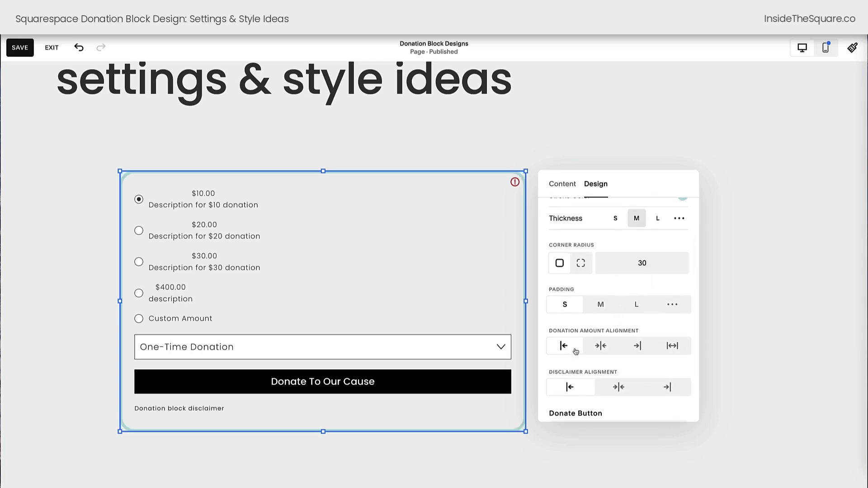
Switch the donate button to Tertiary style and align it left
{"action": "scroll", "coordinate": [573, 353], "scroll_direction": "down", "scroll_amount": 2}
{"action": "scroll", "coordinate": [573, 326], "scroll_direction": "down", "scroll_amount": 1}
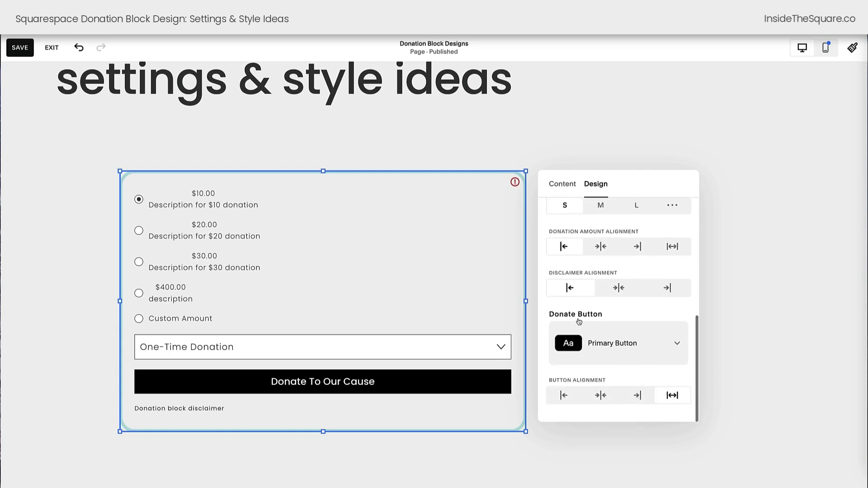
{"action": "left_click", "coordinate": [610, 350]}
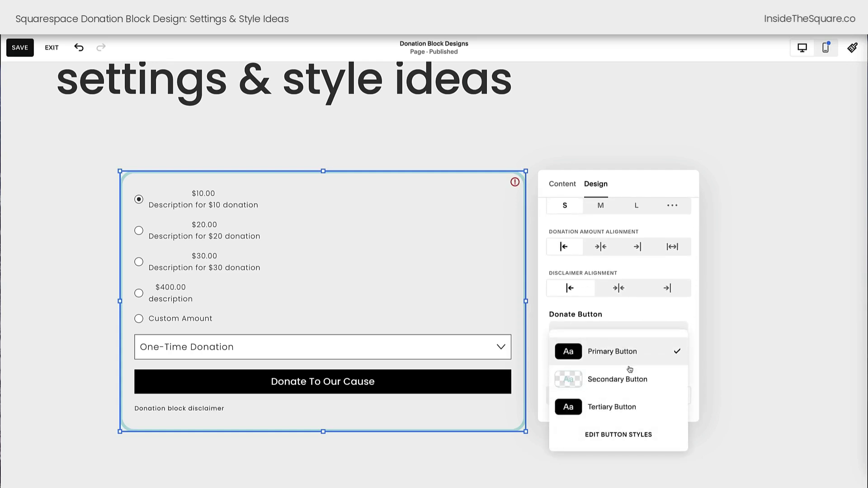
{"action": "left_click", "coordinate": [613, 408]}
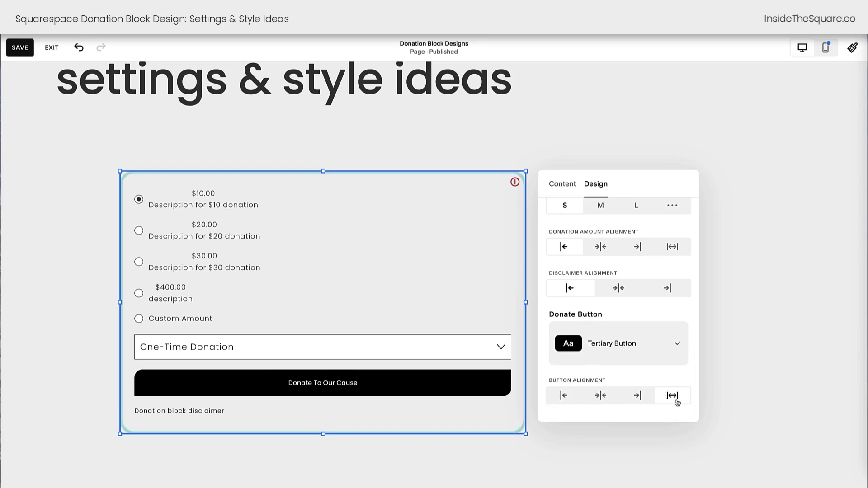
{"action": "left_click", "coordinate": [637, 396]}
{"action": "left_click", "coordinate": [601, 396]}
{"action": "left_click", "coordinate": [564, 397]}
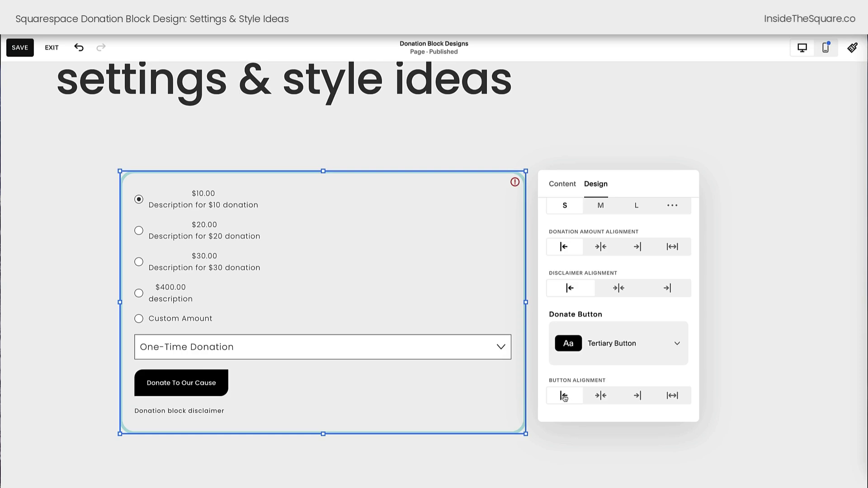
Save and exit editing, then open an enlarged Custom CSS editor from Website Tools
{"action": "left_click", "coordinate": [20, 49]}
{"action": "left_click", "coordinate": [52, 48]}
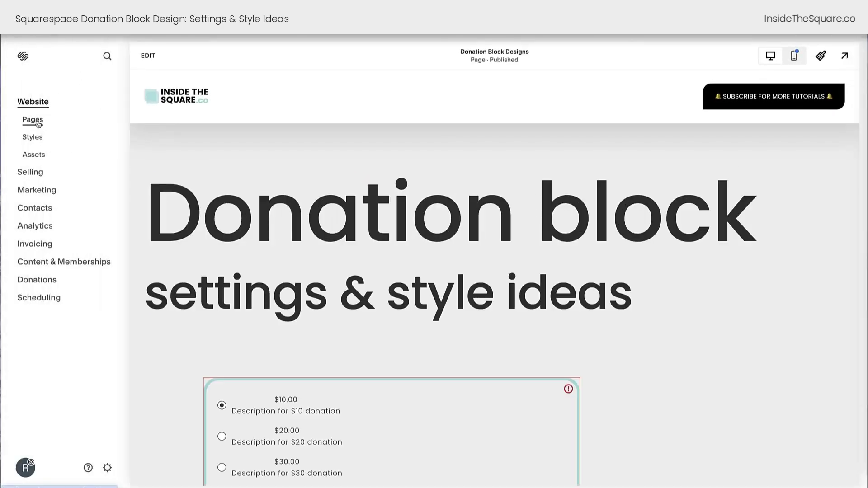
{"action": "left_click", "coordinate": [33, 120]}
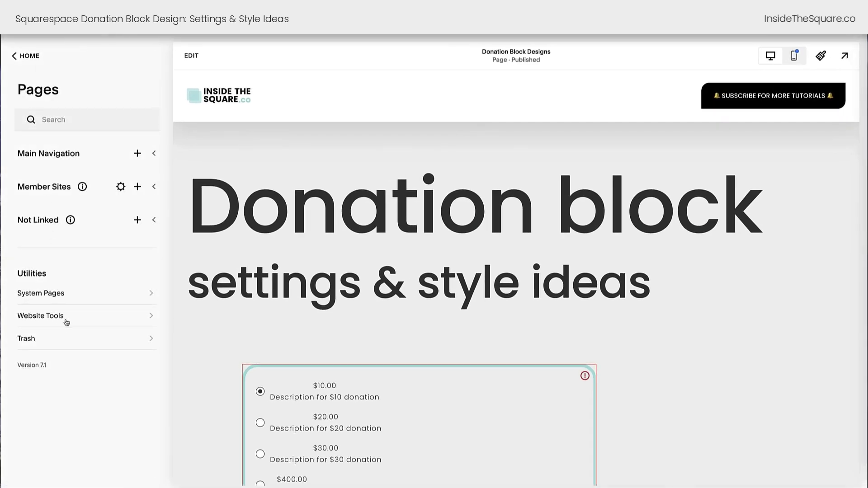
{"action": "left_click", "coordinate": [91, 321]}
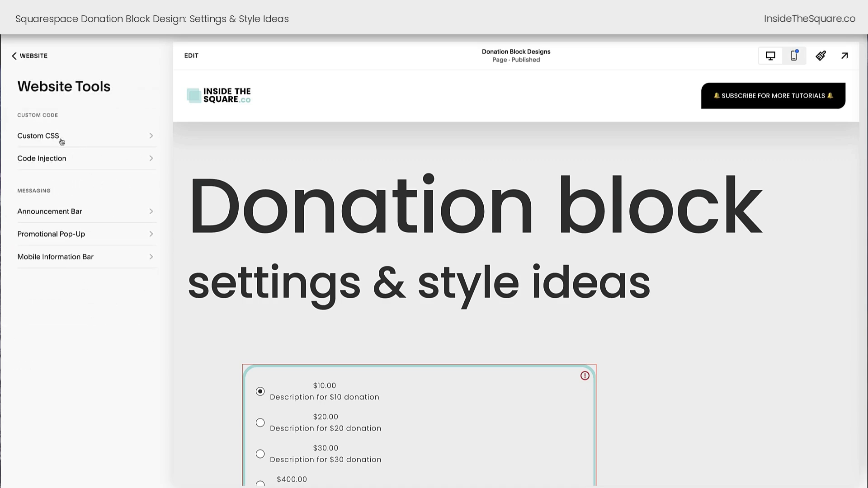
{"action": "left_click", "coordinate": [62, 142]}
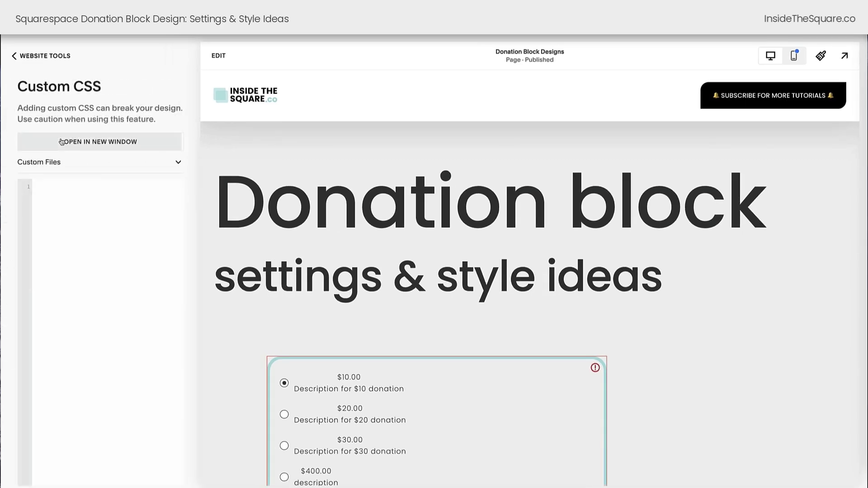
{"action": "left_click", "coordinate": [96, 215]}
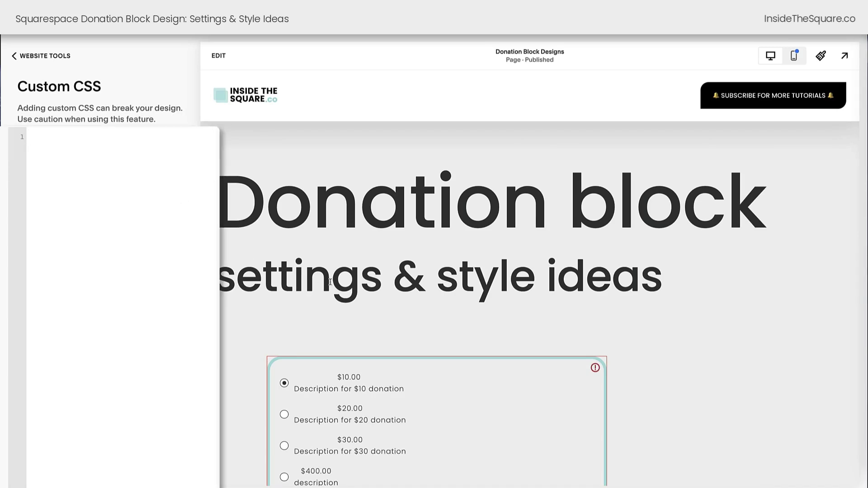
{"action": "scroll", "coordinate": [331, 284], "scroll_direction": "down", "scroll_amount": 5}
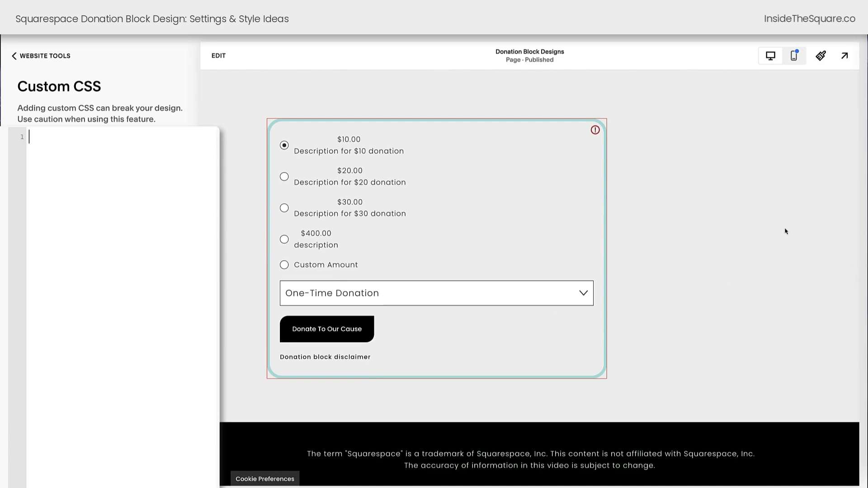
Paste a .sqs-donation-block-container .radio label rule with text-align:left!important into Custom CSS
{"action": "type", "text": ".sqs-donation-block-container .radio label{   text-align:left!important; }"}
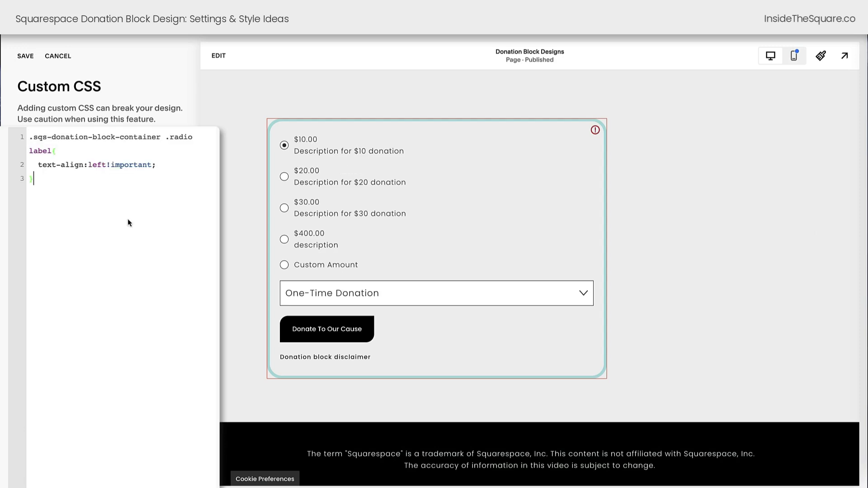
{"action": "left_click_drag", "start_coordinate": [163, 139], "coordinate": [22, 139]}
{"action": "left_click", "coordinate": [164, 137]}
{"action": "left_click_drag", "start_coordinate": [164, 137], "coordinate": [195, 136]}
{"action": "left_click_drag", "start_coordinate": [52, 151], "coordinate": [171, 164]}
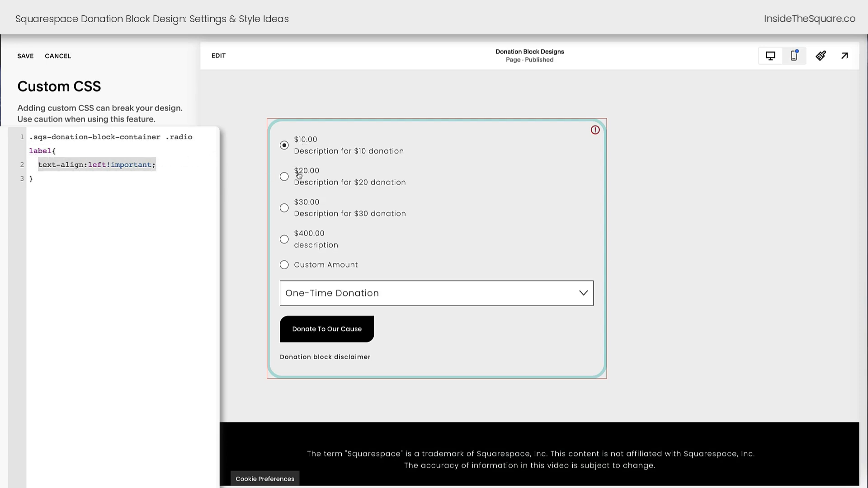
{"action": "left_click", "coordinate": [182, 187]}
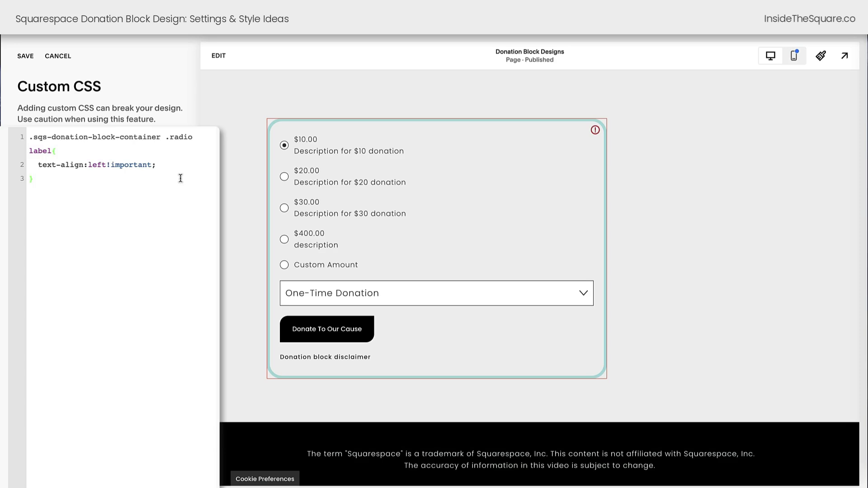
Paste a .radio-label:first-line rule setting font-size:1.2rem and font-weight:bold for the donation amounts
{"action": "type", "text": ".sqs-donation-block-container .radio-label:first-line{   font-size:1.2rem;   font-weight:bold; }"}
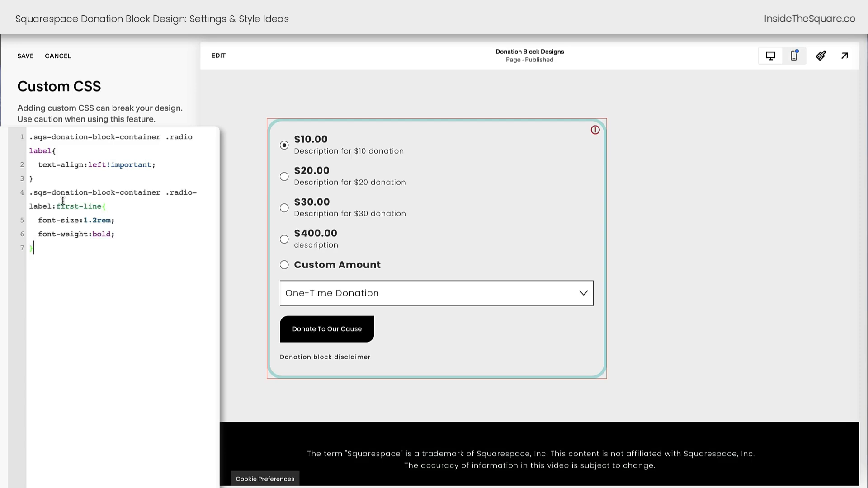
{"action": "left_click_drag", "start_coordinate": [128, 238], "coordinate": [29, 206]}
{"action": "left_click", "coordinate": [104, 207]}
{"action": "left_click_drag", "start_coordinate": [164, 192], "coordinate": [13, 198]}
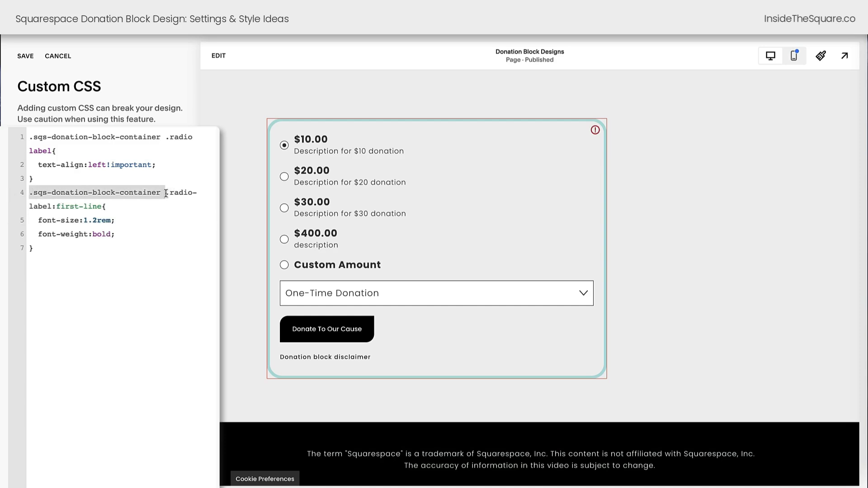
{"action": "left_click_drag", "start_coordinate": [165, 193], "coordinate": [53, 207]}
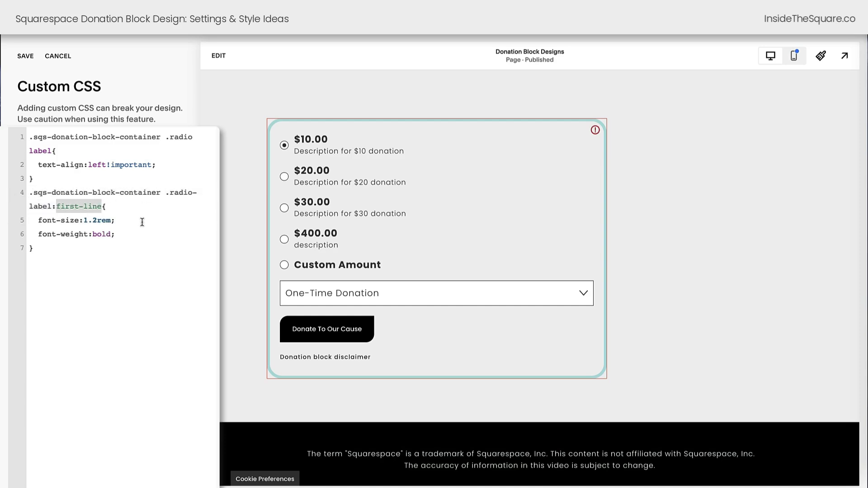
{"action": "left_click_drag", "start_coordinate": [141, 221], "coordinate": [34, 220]}
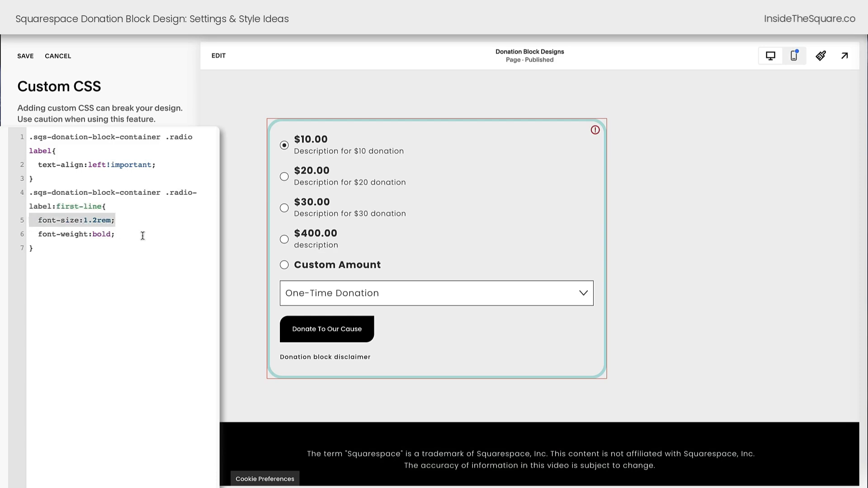
{"action": "left_click_drag", "start_coordinate": [141, 233], "coordinate": [30, 234]}
{"action": "left_click", "coordinate": [65, 251]}
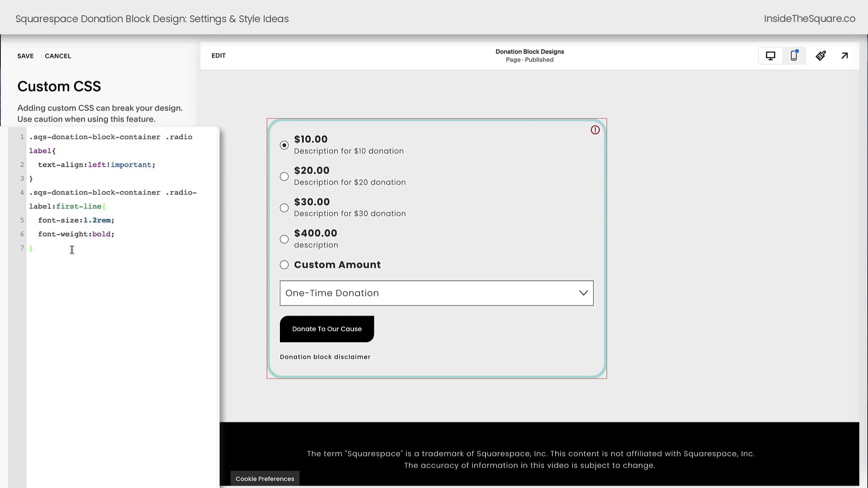
Try adding color:Red to the first-line rule, then remove it again
{"action": "left_click", "coordinate": [127, 234]}
{"action": "key", "text": "Return"}
{"action": "type", "text": "color:Red"}
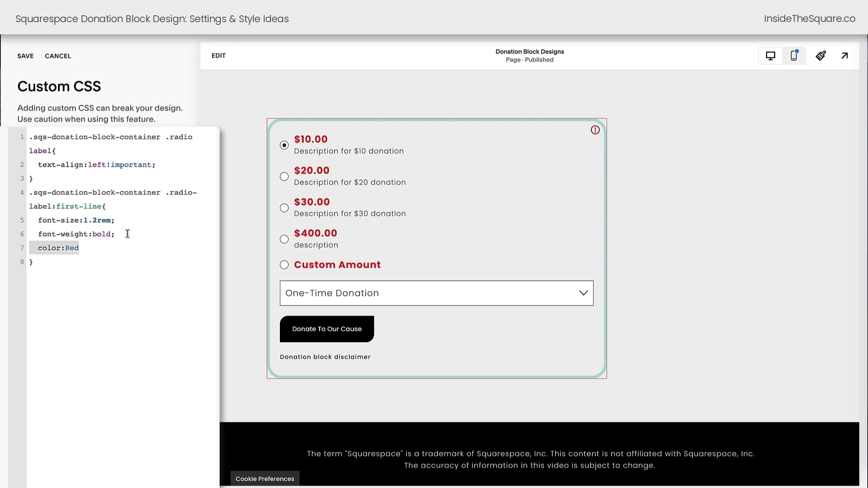
{"action": "key", "text": "BackSpace"}
{"action": "key", "text": "BackSpace"}
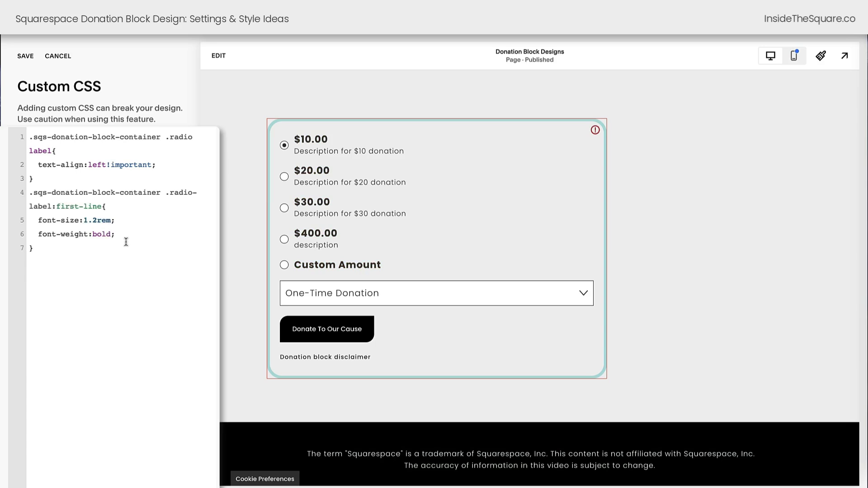
{"action": "left_click", "coordinate": [121, 266]}
Add font-style:italic to the .radio label rule so donation descriptions render italic
{"action": "left_click_drag", "start_coordinate": [157, 166], "coordinate": [20, 136]}
{"action": "left_click", "coordinate": [176, 165]}
{"action": "key", "text": "Return"}
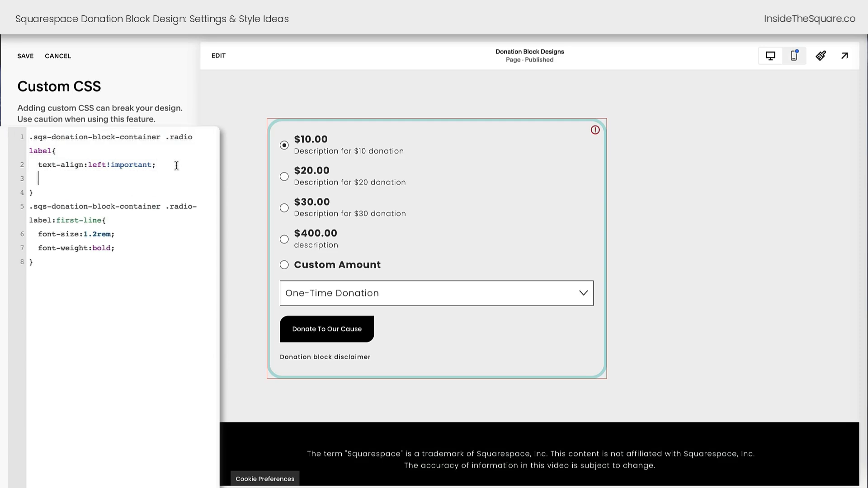
{"action": "type", "text": "font-style:italic"}
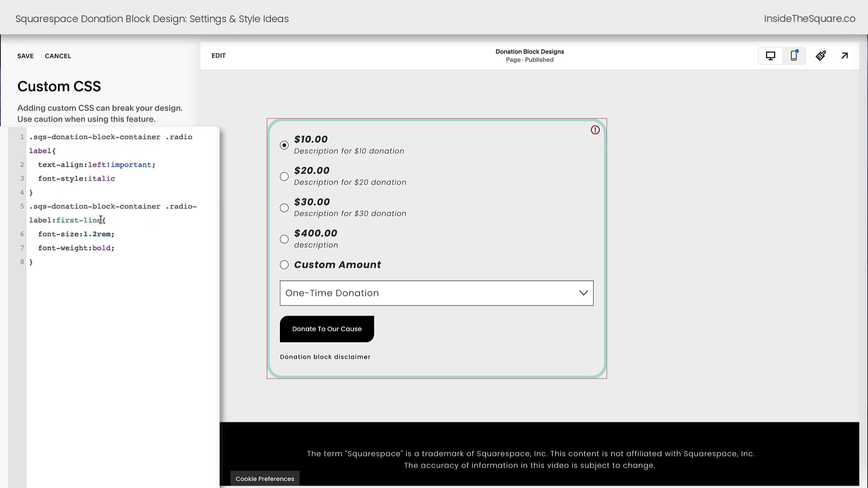
Add font-style:normal to the first-line rule to keep the bold amounts upright
{"action": "left_click_drag", "start_coordinate": [102, 221], "coordinate": [53, 220]}
{"action": "left_click", "coordinate": [132, 248]}
{"action": "key", "text": "Return"}
{"action": "type", "text": "font-style:normal"}
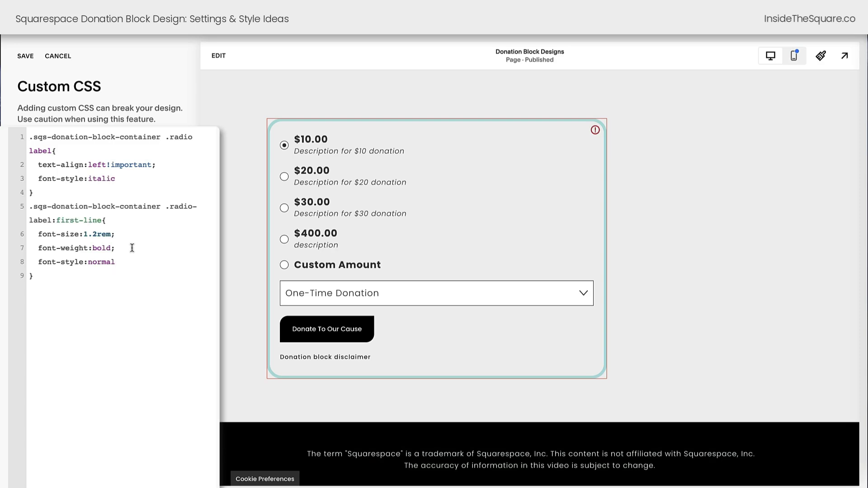
{"action": "key", "text": "ctrl+a"}
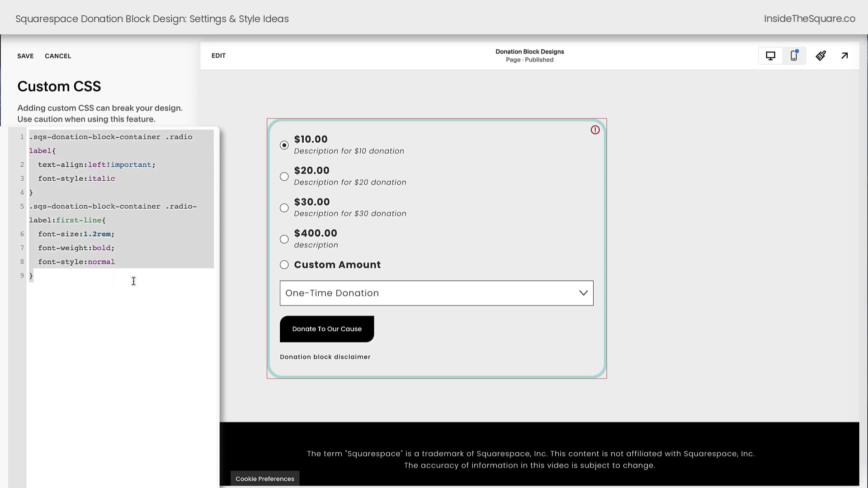
{"action": "left_click", "coordinate": [133, 281]}
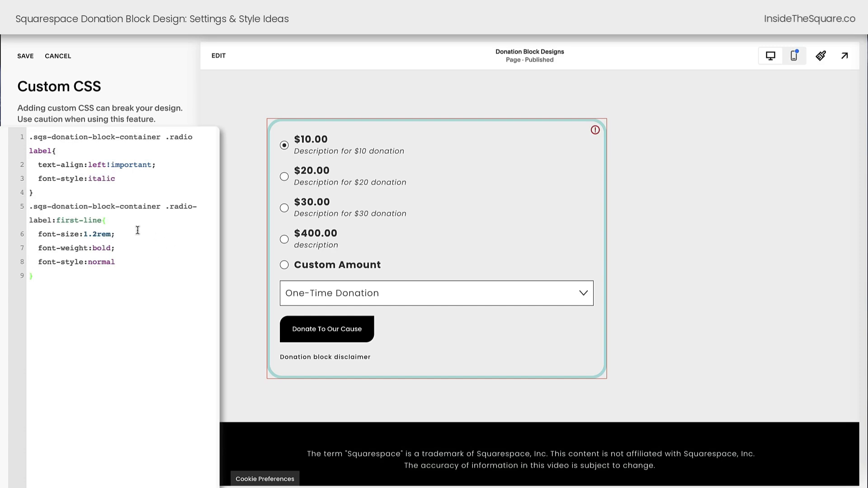
Save, then add a green .button rule with 0px radius, 1rem text and padding:10px!important
{"action": "left_click", "coordinate": [26, 55]}
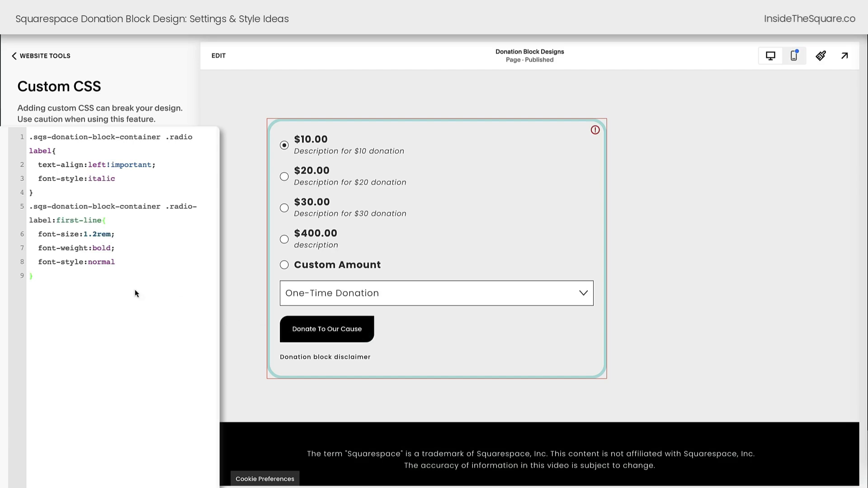
{"action": "key", "text": "Return"}
{"action": "type", "text": ".sqs-donation-block-container .button{   background:green!important }"}
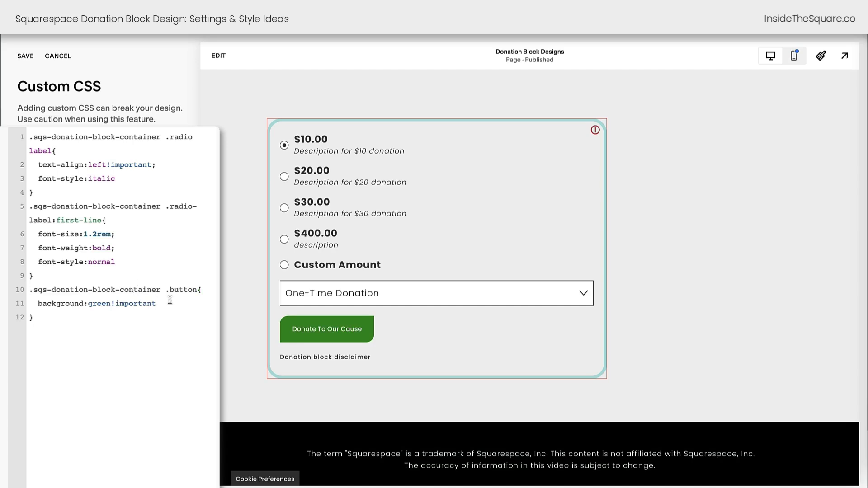
{"action": "type", "text": "olor:#"}
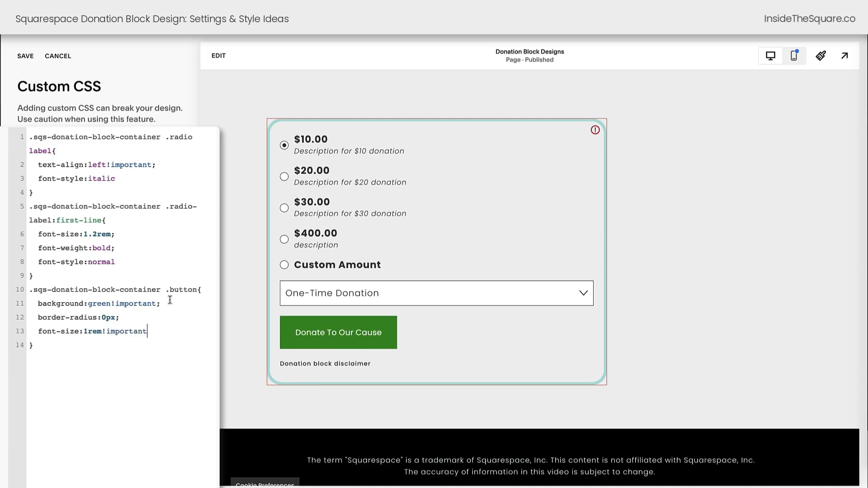
{"action": "type", "text": "padding:10px!important"}
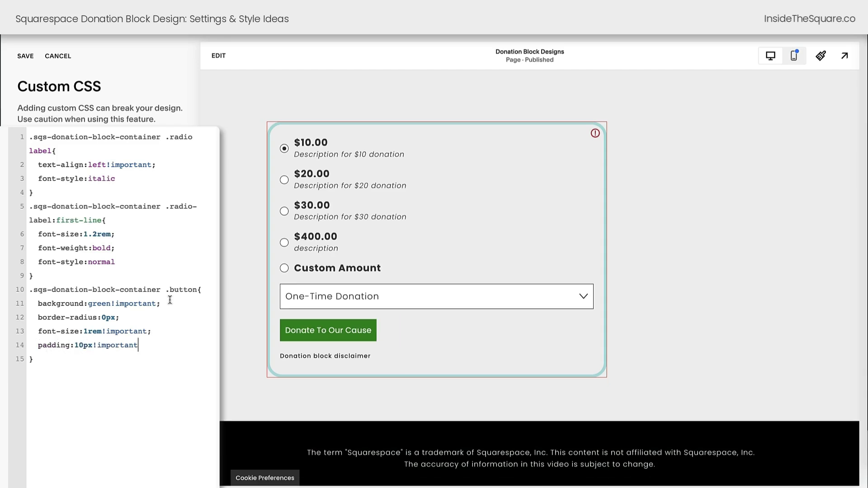
Review the .button and donation container selectors and the full custom CSS
{"action": "left_click_drag", "start_coordinate": [198, 289], "coordinate": [2, 290]}
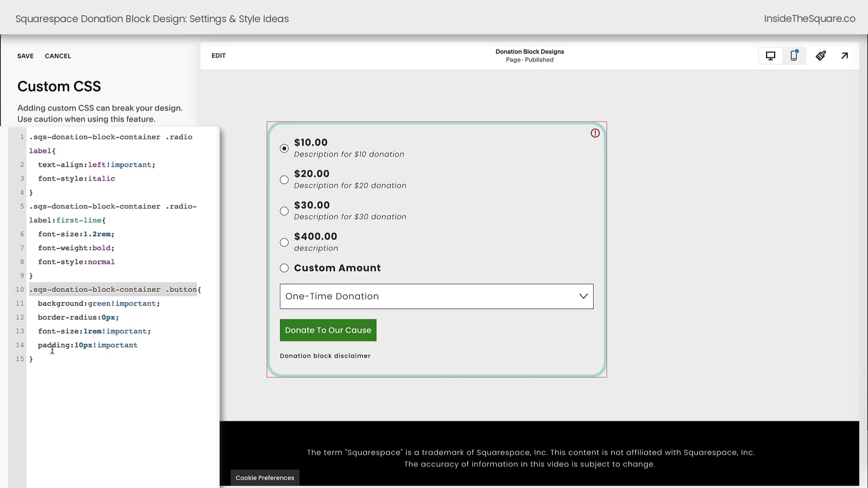
{"action": "left_click", "coordinate": [67, 395]}
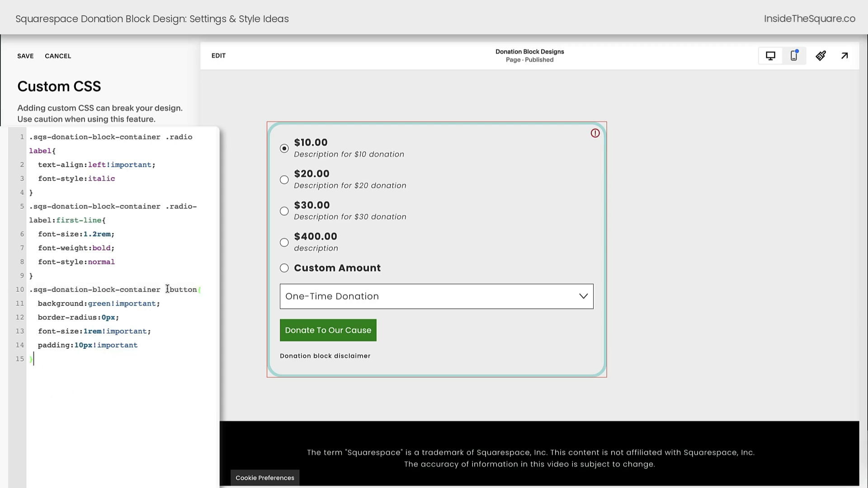
{"action": "left_click_drag", "start_coordinate": [166, 289], "coordinate": [3, 296]}
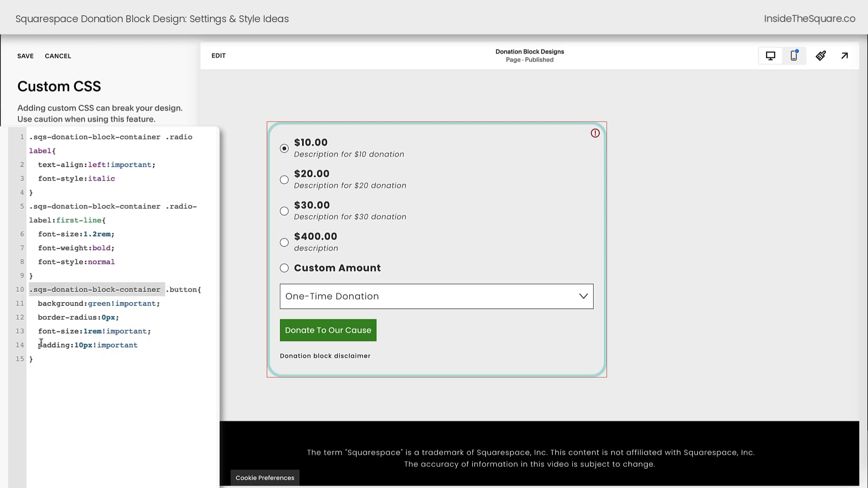
{"action": "left_click_drag", "start_coordinate": [35, 359], "coordinate": [29, 136]}
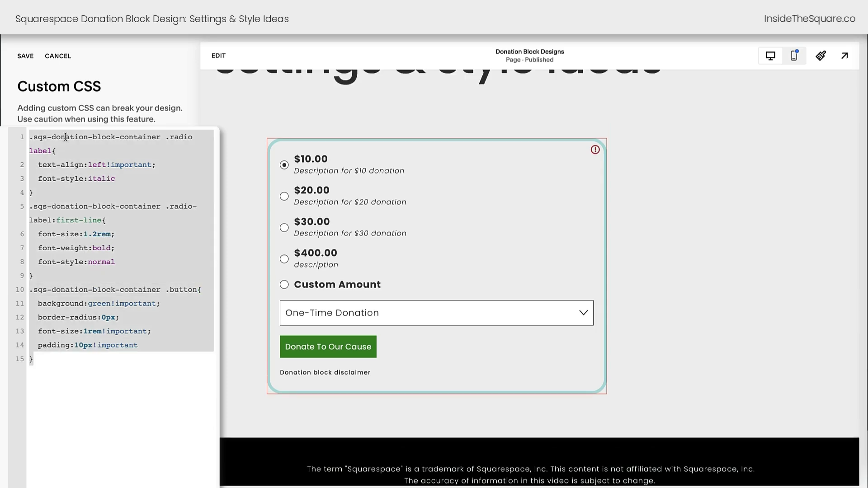
Test-delete the text-align:left and font-style:italic lines, restoring each with undo
{"action": "left_click", "coordinate": [76, 189]}
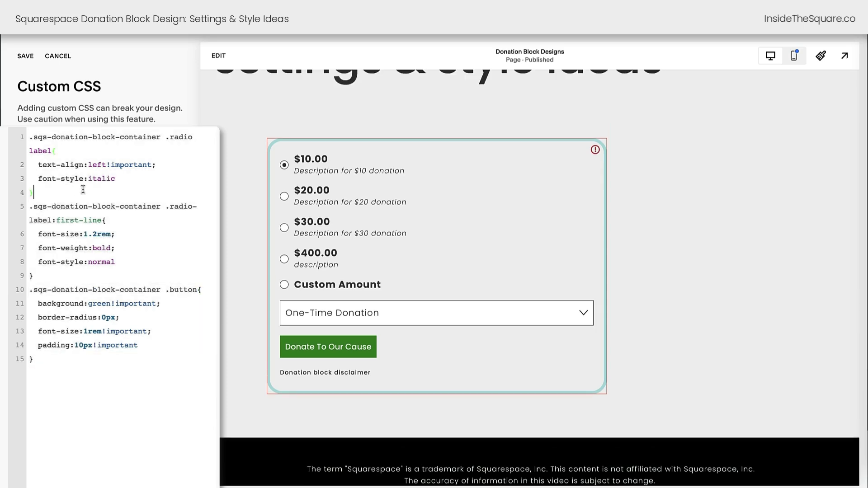
{"action": "left_click", "coordinate": [162, 165]}
{"action": "left_click", "coordinate": [9, 134], "text": "shift"}
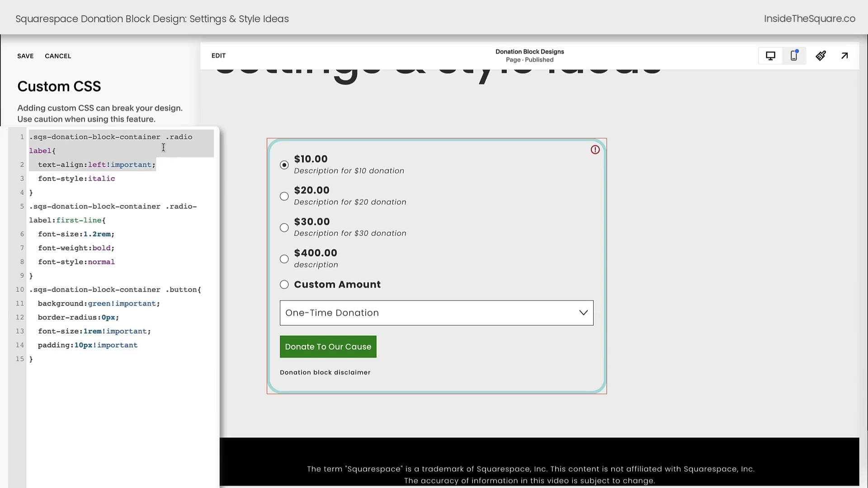
{"action": "left_click_drag", "start_coordinate": [156, 165], "coordinate": [22, 171]}
{"action": "key", "text": "BackSpace"}
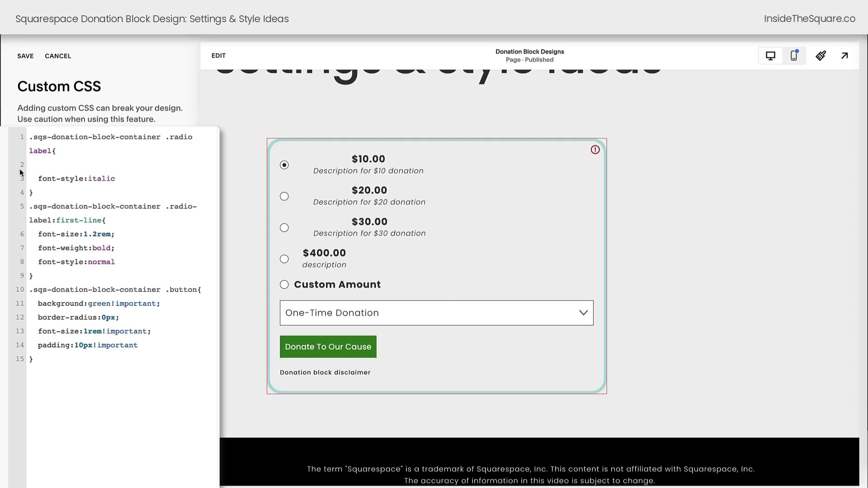
{"action": "key", "text": "ctrl+z"}
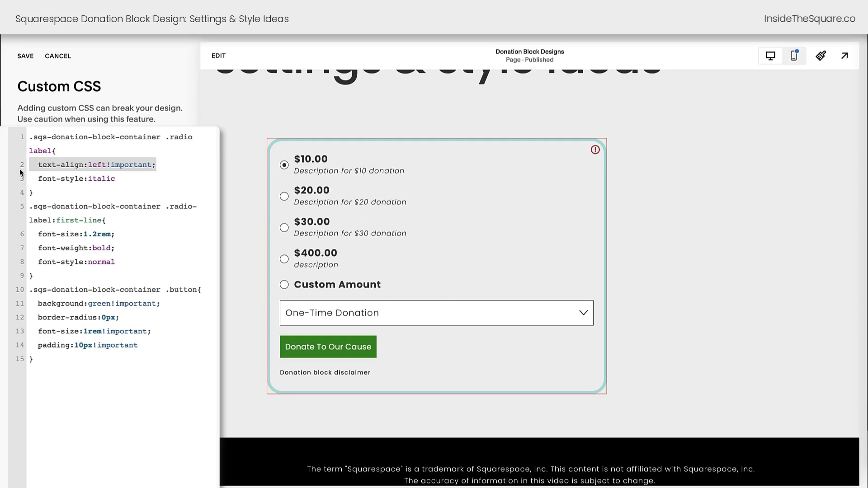
{"action": "left_click_drag", "start_coordinate": [145, 180], "coordinate": [6, 186]}
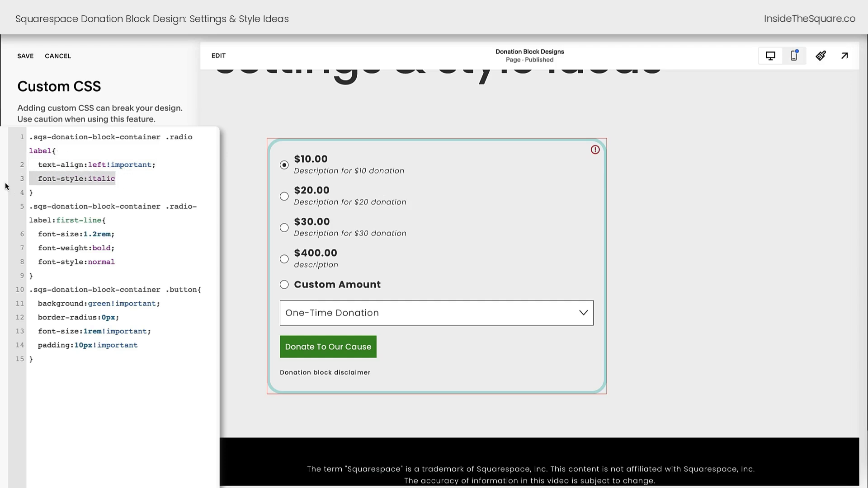
{"action": "key", "text": "BackSpace"}
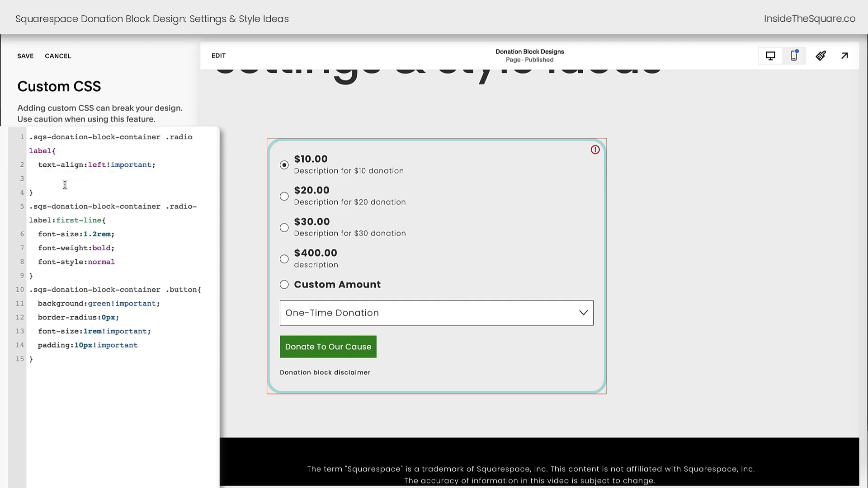
{"action": "key", "text": "ctrl+z"}
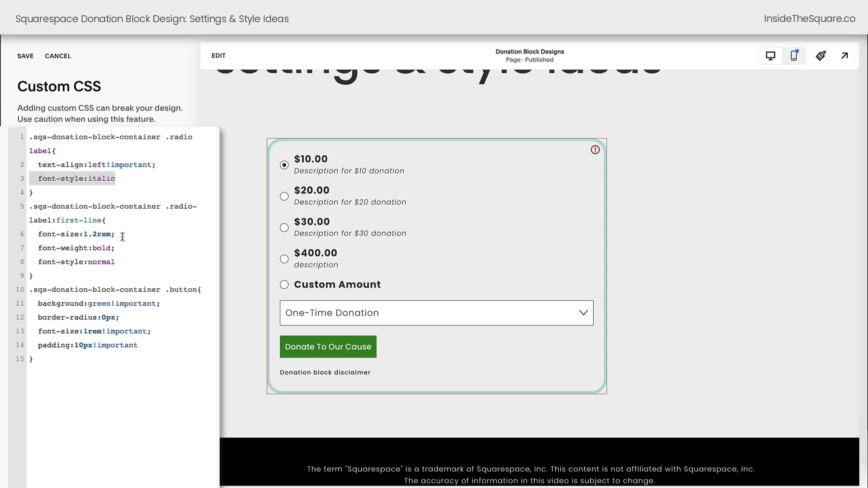
Change the first-line rule's font-size from 1.2rem to 20px
{"action": "left_click_drag", "start_coordinate": [103, 221], "coordinate": [51, 220]}
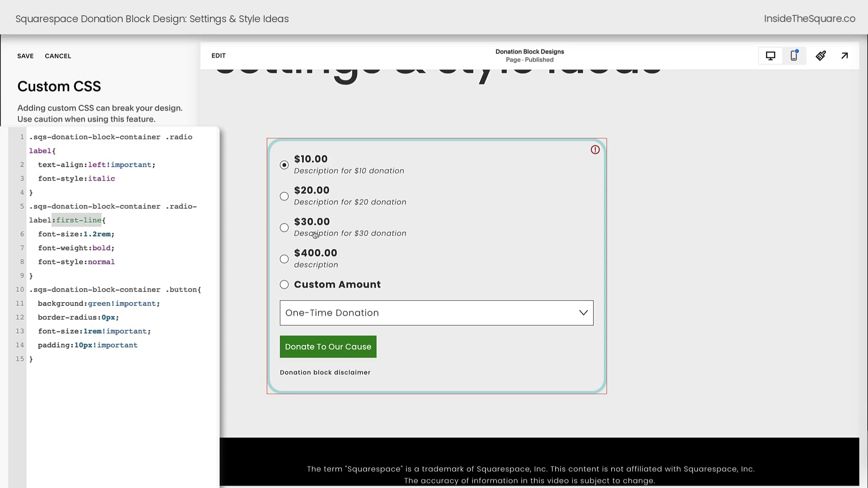
{"action": "left_click_drag", "start_coordinate": [115, 233], "coordinate": [3, 237]}
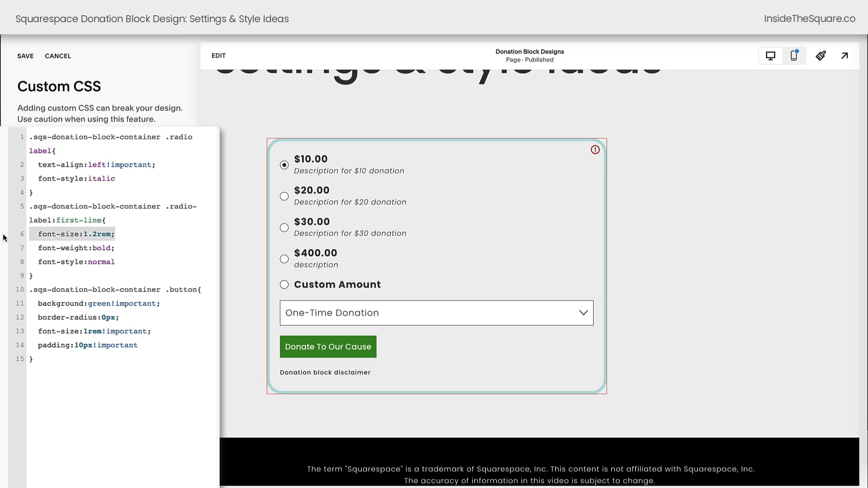
{"action": "left_click", "coordinate": [111, 234]}
{"action": "left_click_drag", "start_coordinate": [110, 233], "coordinate": [85, 235]}
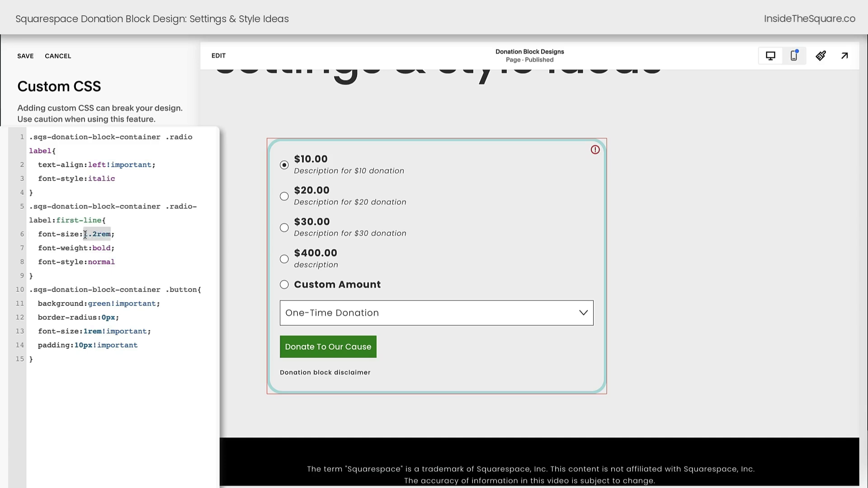
{"action": "type", "text": "10px"}
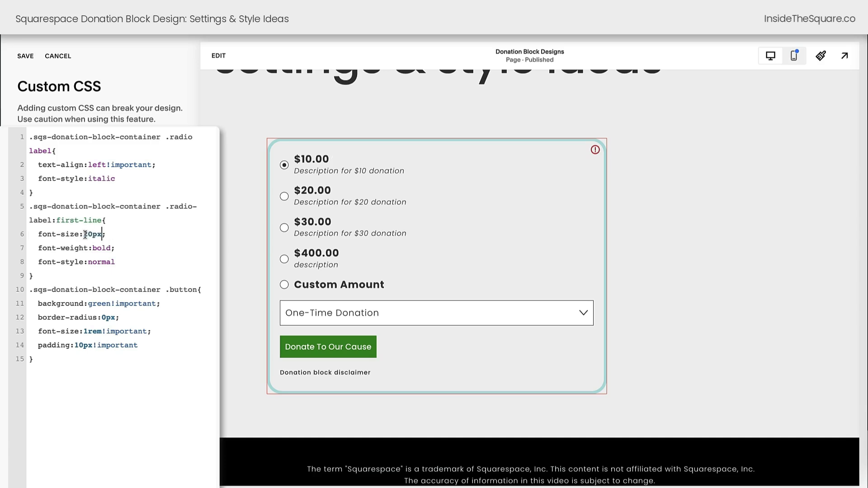
{"action": "left_click", "coordinate": [85, 234]}
{"action": "key", "text": "BackSpace"}
{"action": "type", "text": "2"}
{"action": "left_click_drag", "start_coordinate": [118, 248], "coordinate": [19, 252]}
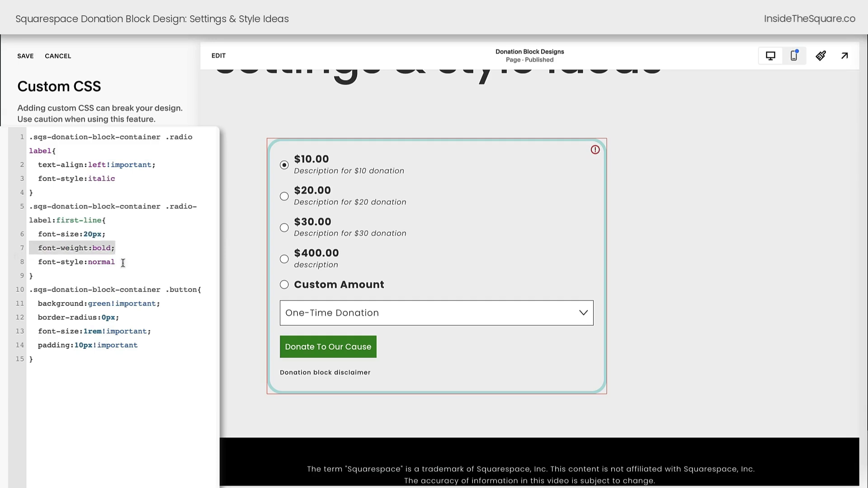
{"action": "left_click_drag", "start_coordinate": [123, 262], "coordinate": [3, 266]}
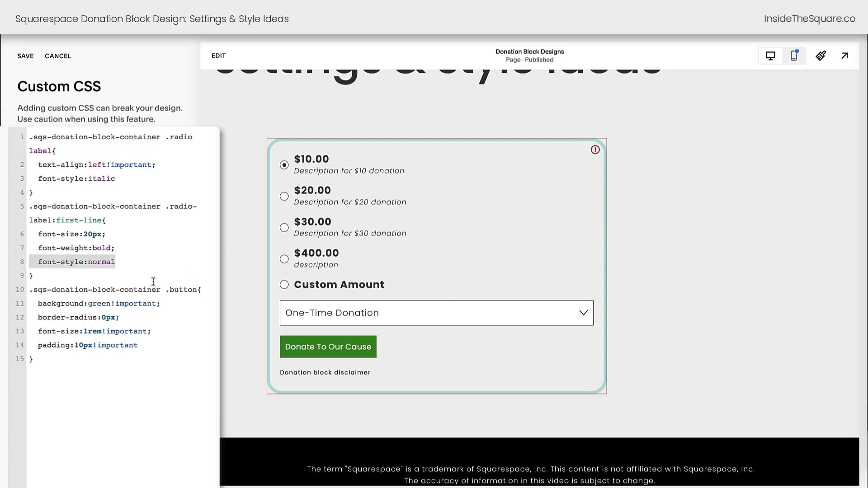
Review the .button rule's green background, 0px border-radius, 1rem font size and 10px padding
{"action": "left_click", "coordinate": [90, 360]}
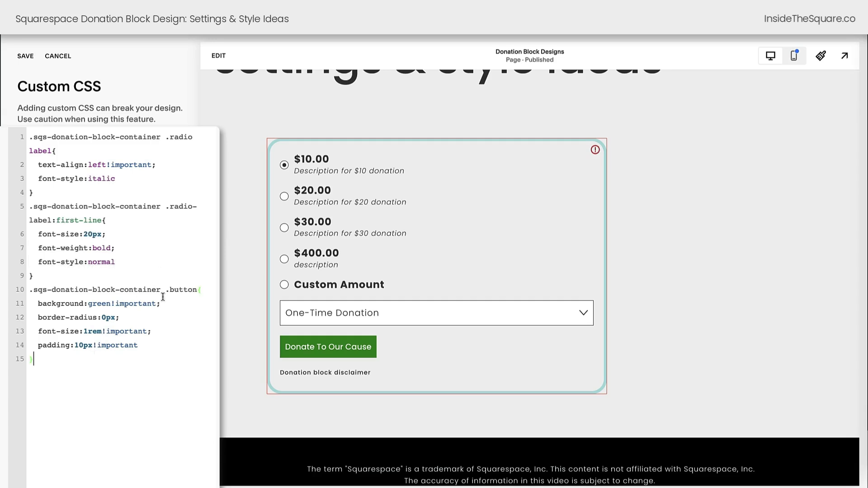
{"action": "left_click_drag", "start_coordinate": [198, 289], "coordinate": [30, 290]}
{"action": "left_click_drag", "start_coordinate": [168, 305], "coordinate": [36, 298]}
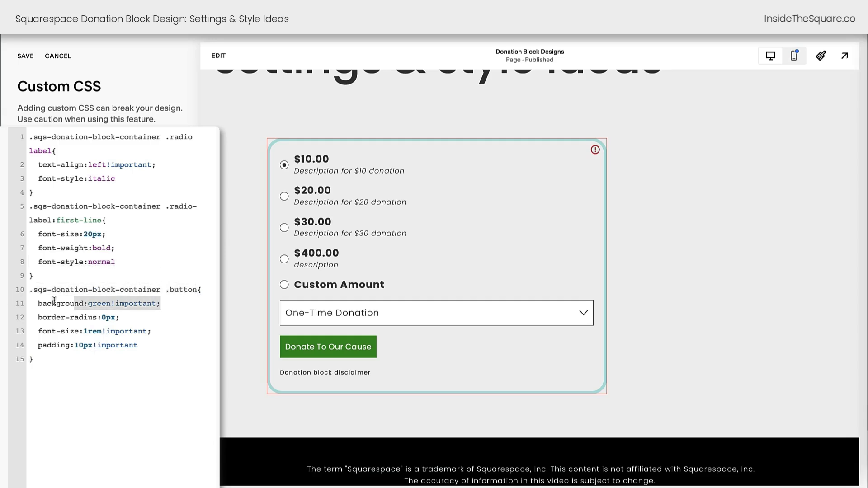
{"action": "left_click_drag", "start_coordinate": [151, 317], "coordinate": [29, 317]}
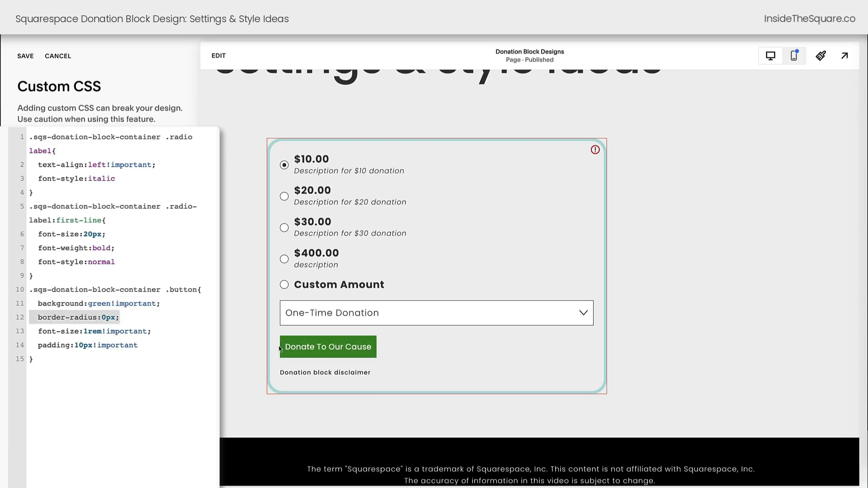
{"action": "left_click_drag", "start_coordinate": [157, 331], "coordinate": [29, 332]}
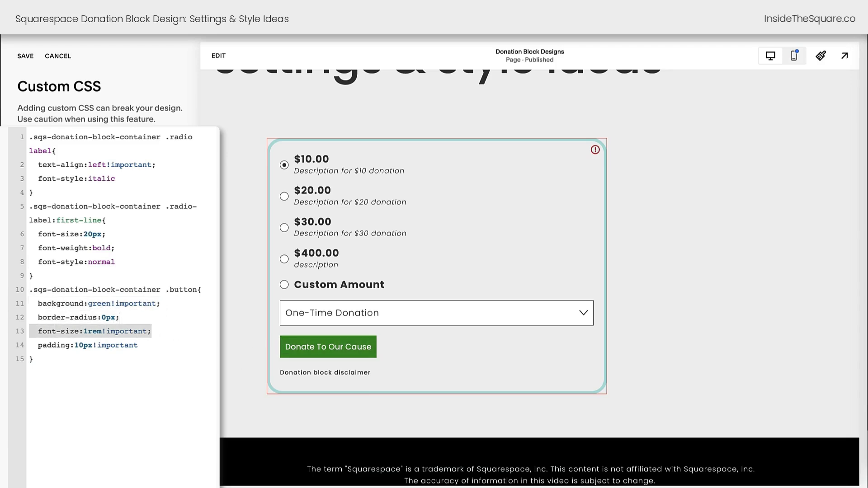
{"action": "left_click_drag", "start_coordinate": [160, 346], "coordinate": [30, 346]}
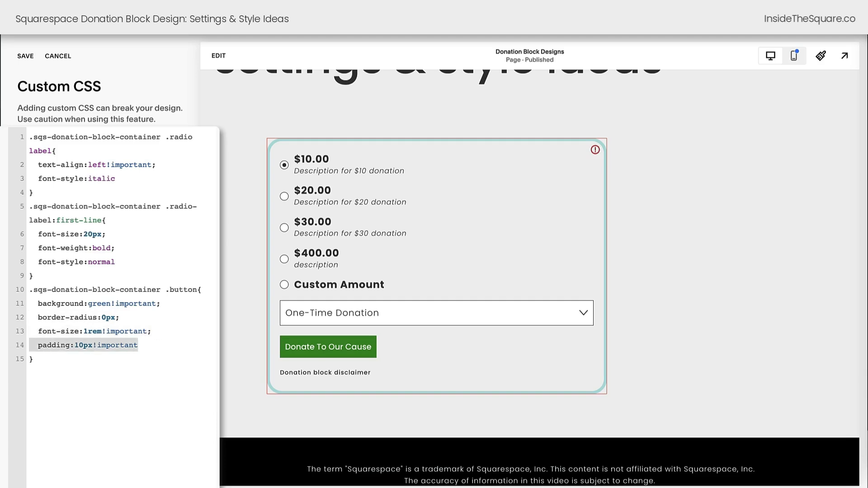
{"action": "left_click", "coordinate": [52, 363]}
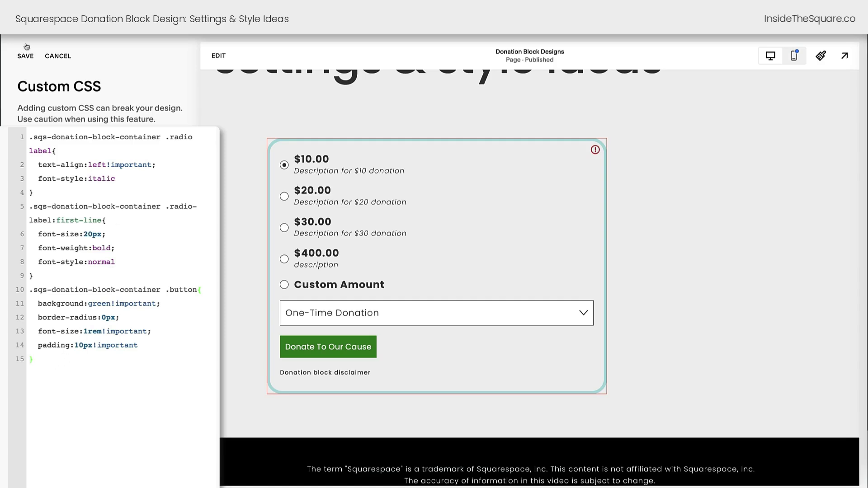
{"action": "left_click", "coordinate": [25, 56]}
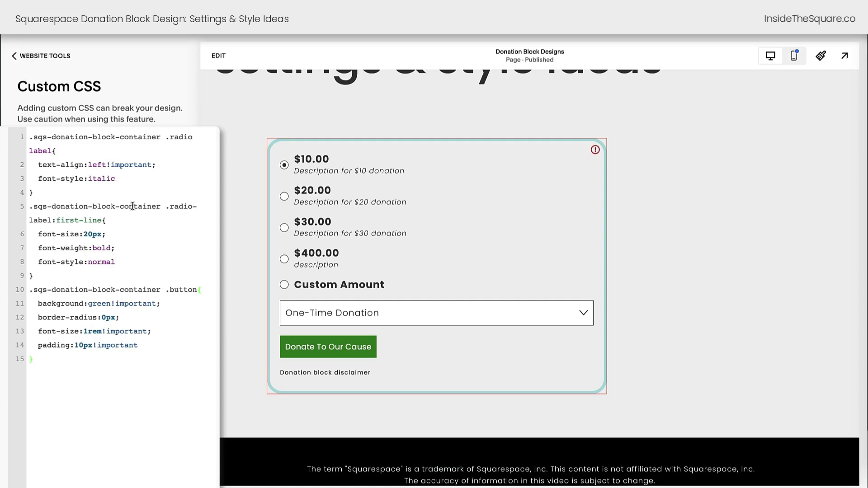